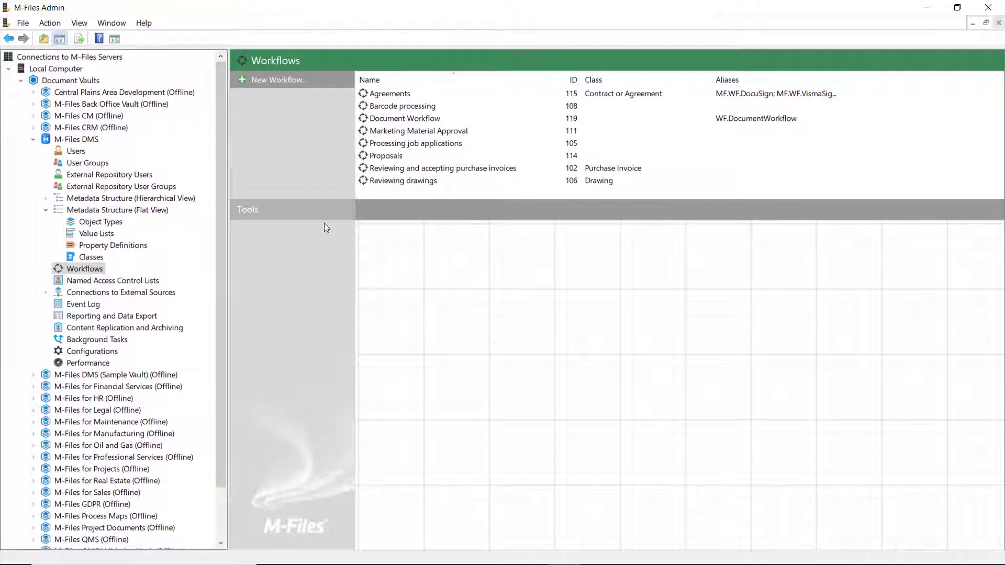
Create the 'Document Review and Approval' workflow with Draft and Waiting to be reviewed states.
left_click(300, 81)
type("D")
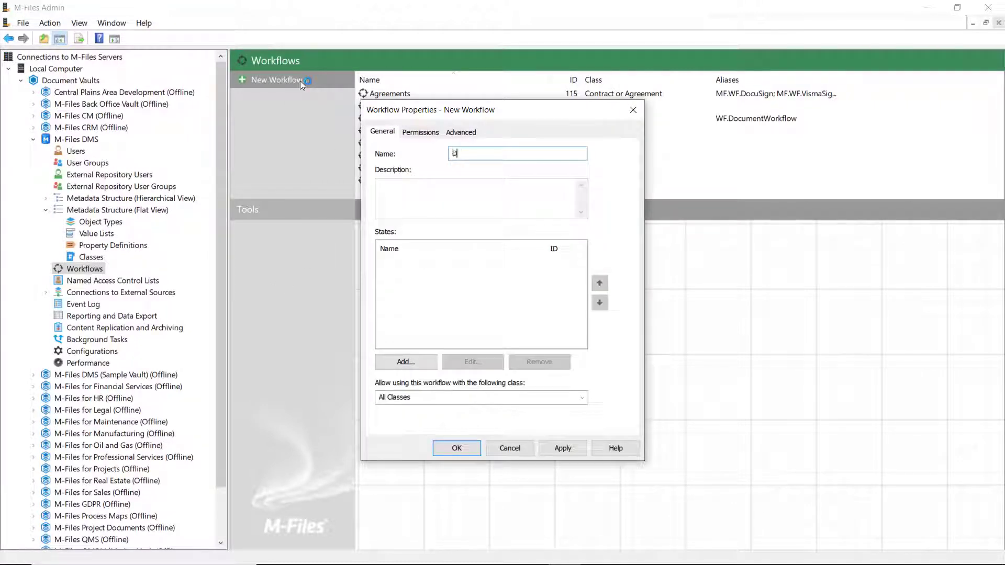
type("ocument Review and Approval")
left_click(411, 361)
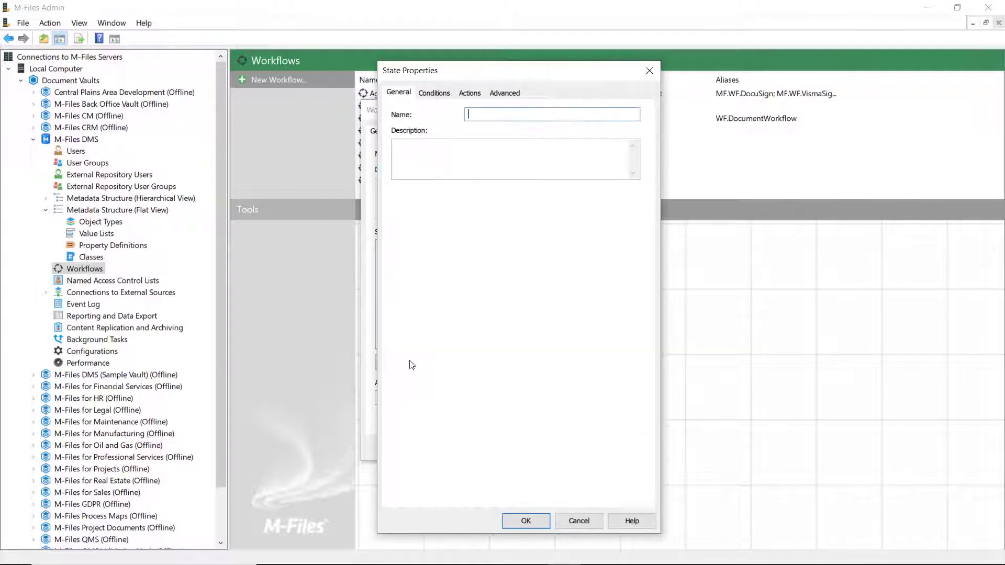
type("Draft")
key("Return")
left_click(411, 362)
type("Waiting to be reviewed")
key("Return")
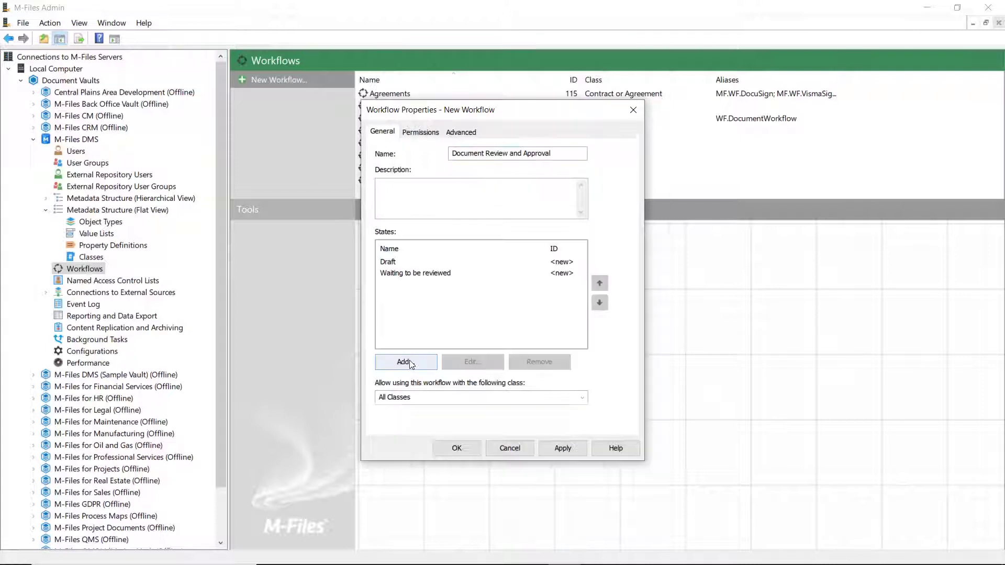
Add the Waiting for approval, Approved and Rejected states to the workflow.
left_click(410, 361)
type("Waiting for approval")
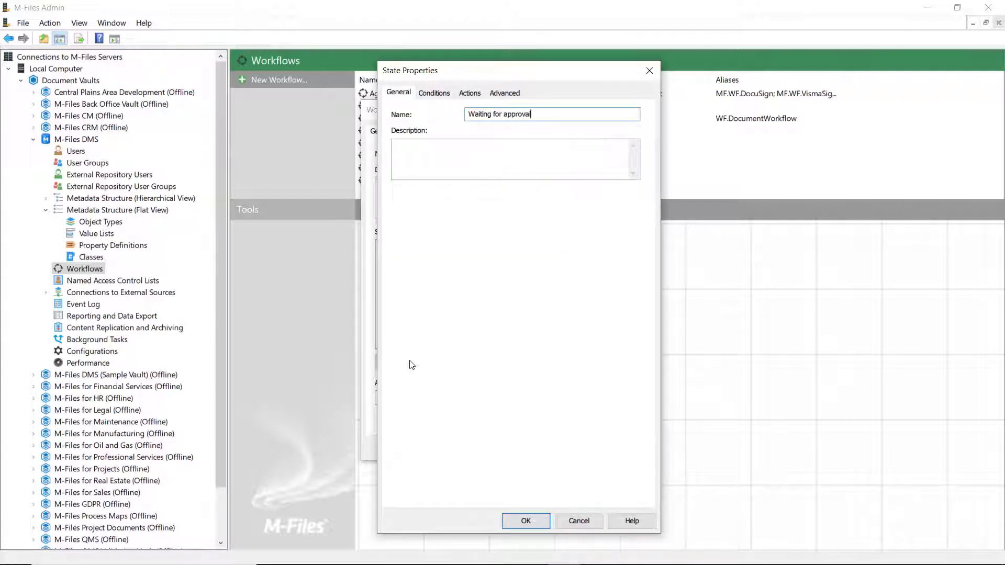
key("Return")
left_click(411, 364)
type("Approved")
key("Return")
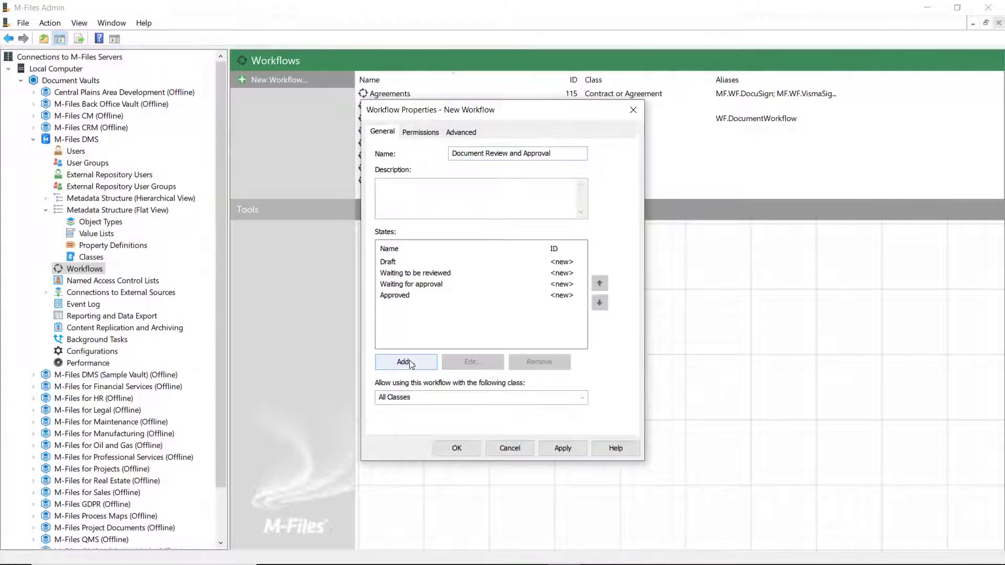
left_click(411, 364)
type("Rejected")
key("Return")
Save the workflow and stack its states vertically, with Approved and Rejected at the bottom.
left_click(462, 448)
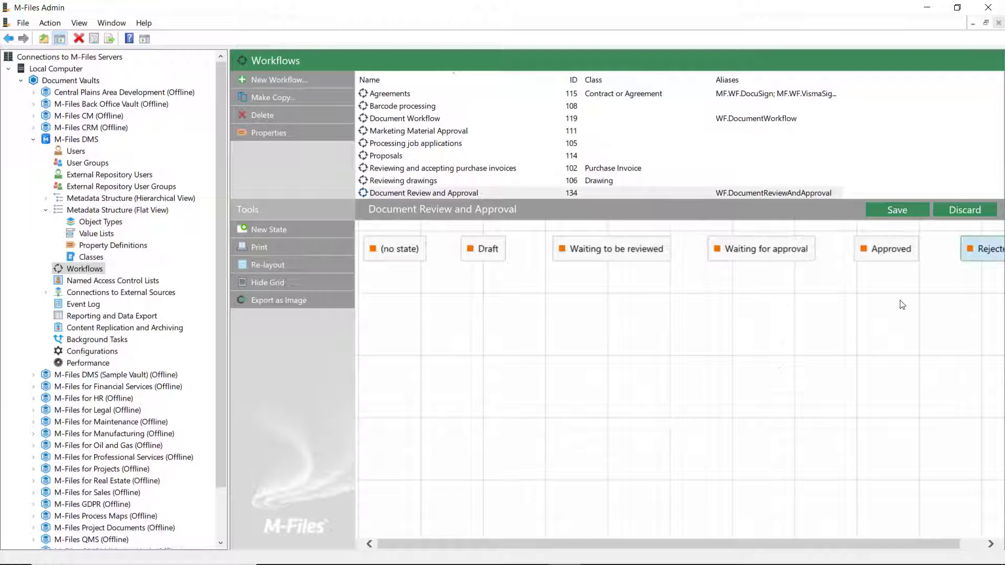
left_click_drag(991, 249, 697, 445)
left_click_drag(890, 249, 576, 449)
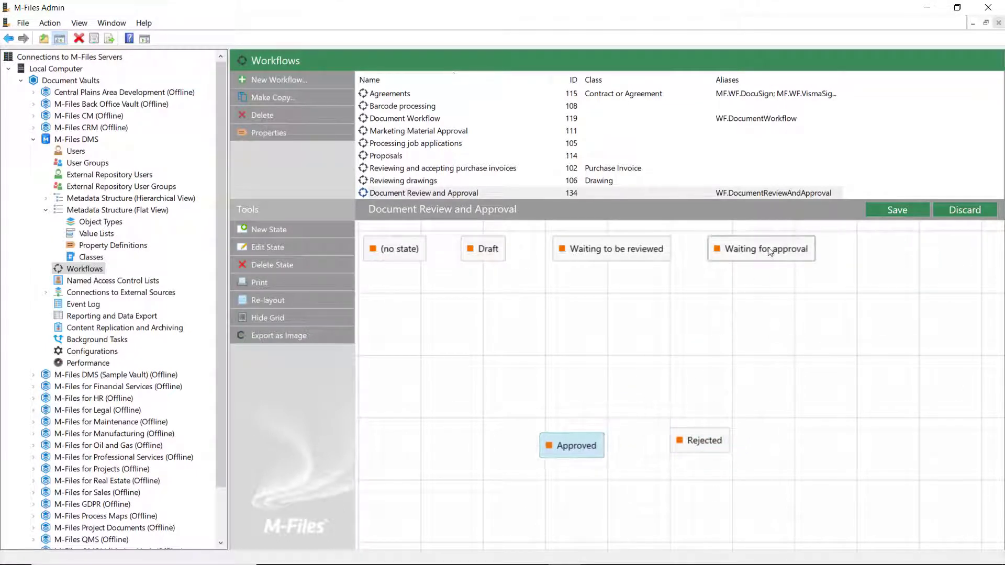
left_click_drag(781, 250, 634, 385)
left_click_drag(631, 259, 648, 343)
left_click_drag(480, 249, 632, 291)
left_click_drag(407, 250, 632, 281)
Draw transitions Draft → review → approval, branching to Approved and Rejected.
left_click_drag(632, 304, 632, 388)
left_click_drag(610, 401, 585, 434)
left_click_drag(647, 402, 681, 430)
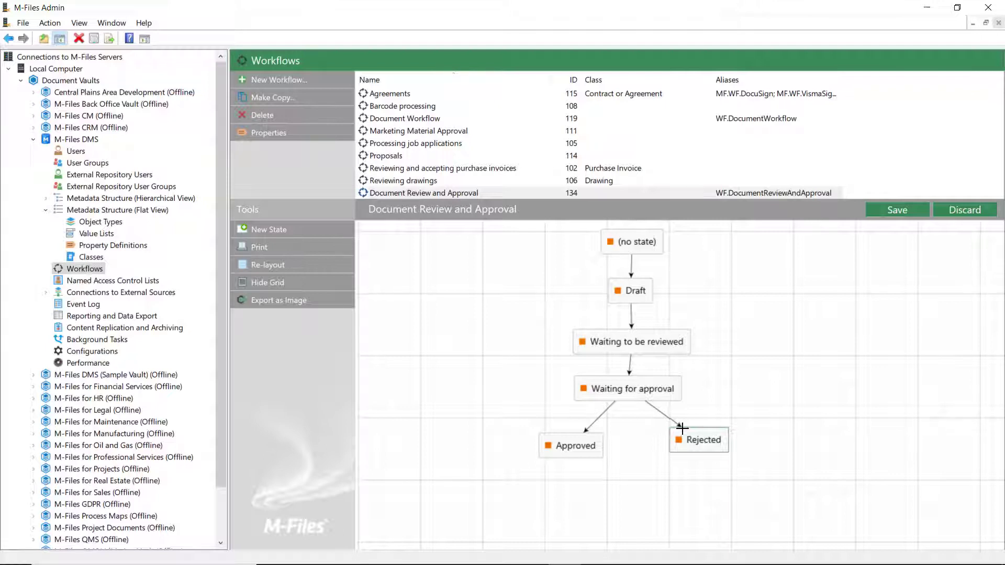
Enable Set properties on the Draft state and add the Reviewer(s) property.
double_click(633, 291)
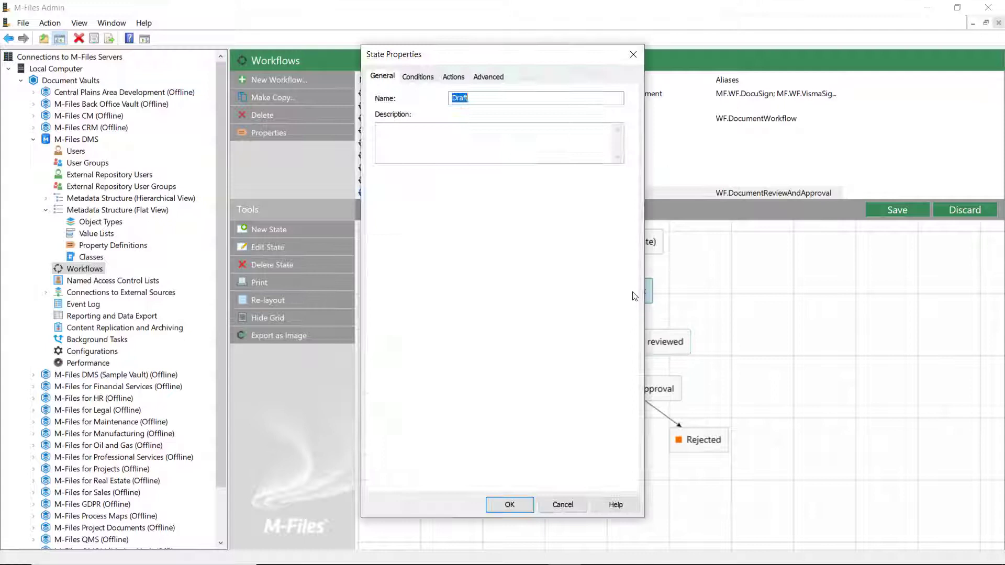
left_click(454, 78)
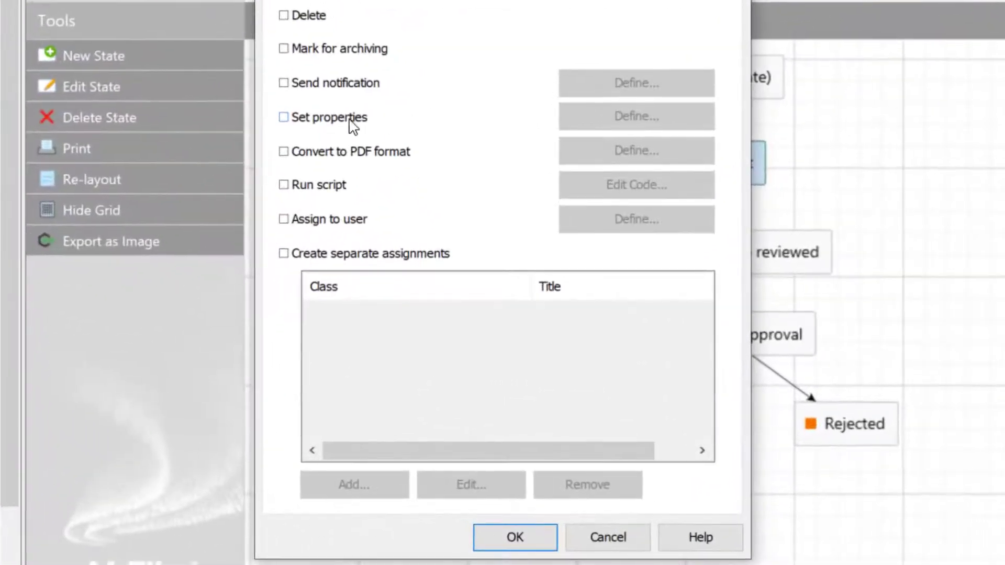
left_click(416, 266)
left_click(611, 125)
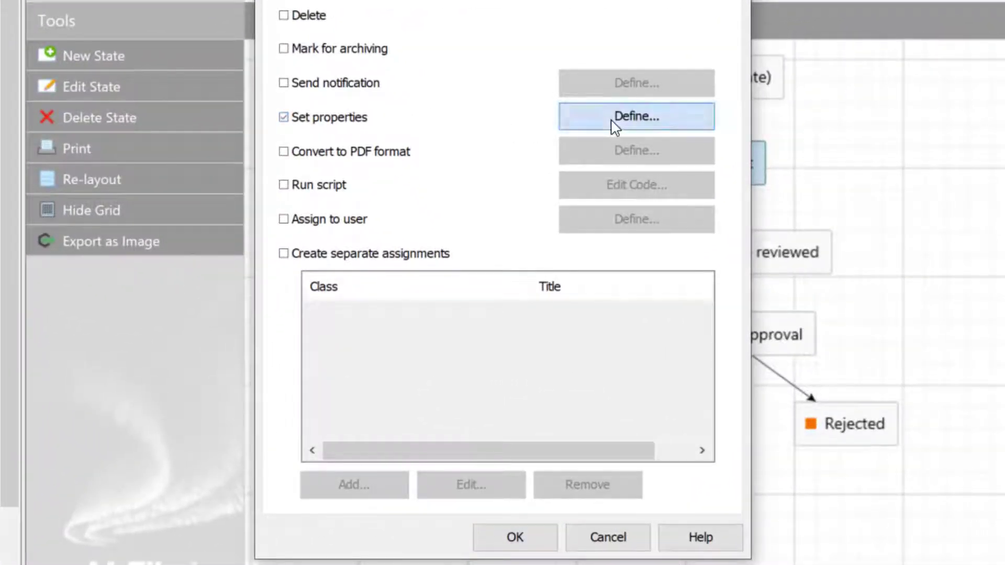
left_click(344, 248)
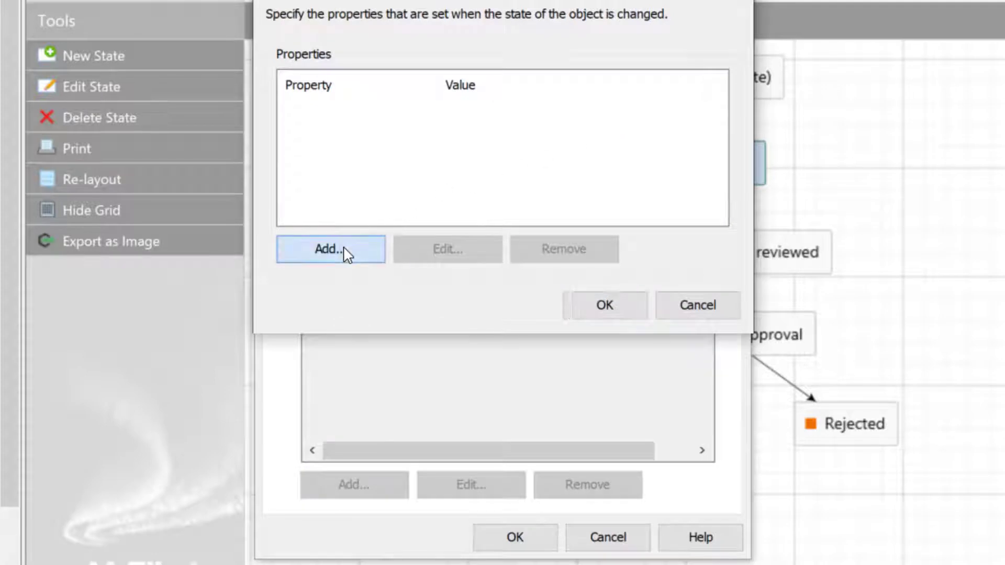
left_click(699, 108)
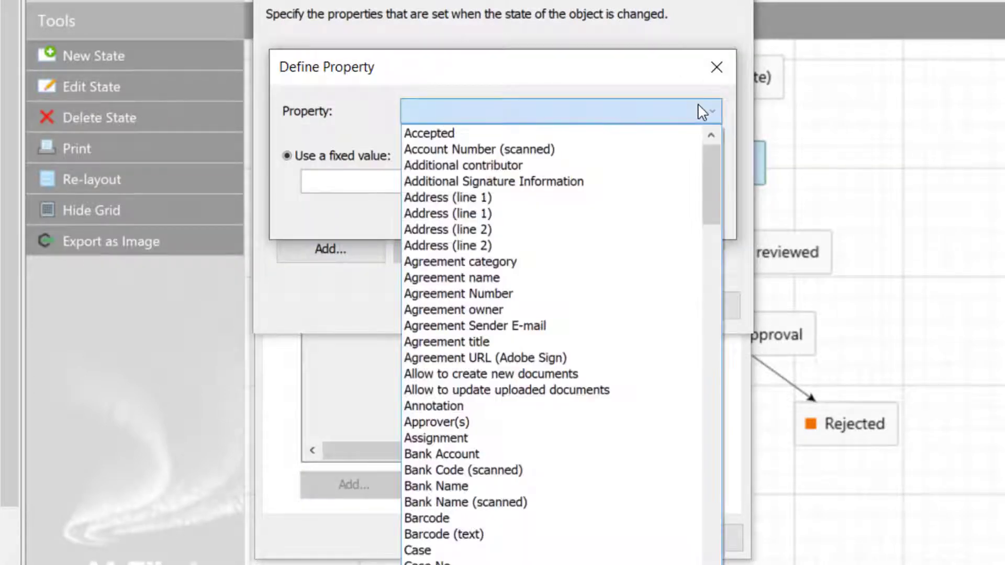
scroll(548, 332, "down", 20)
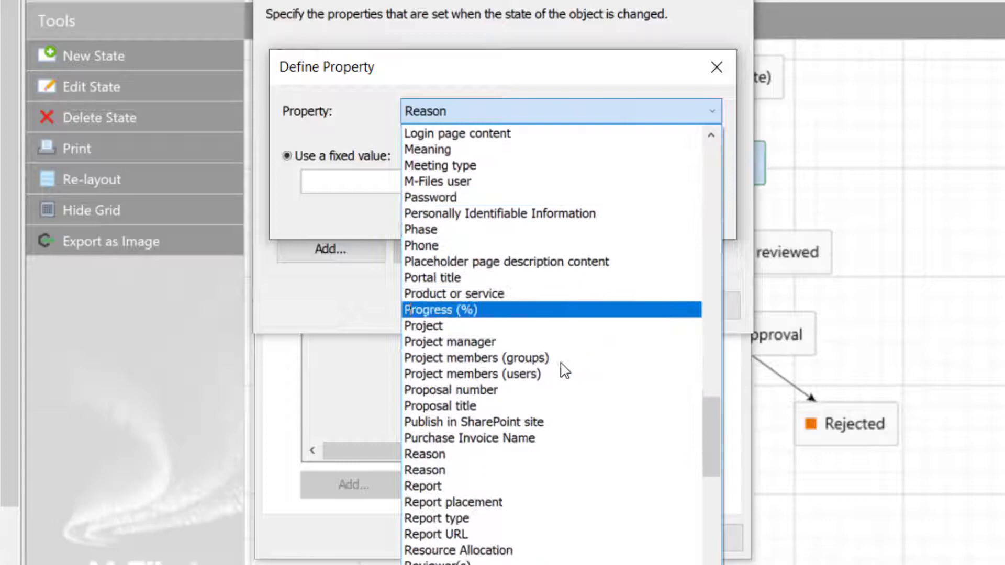
left_click(491, 519)
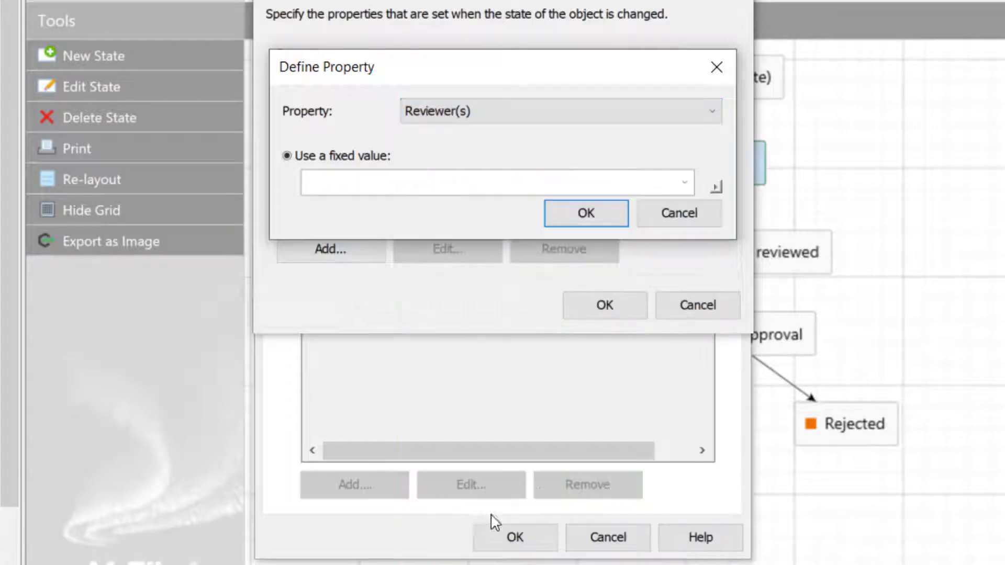
left_click(602, 231)
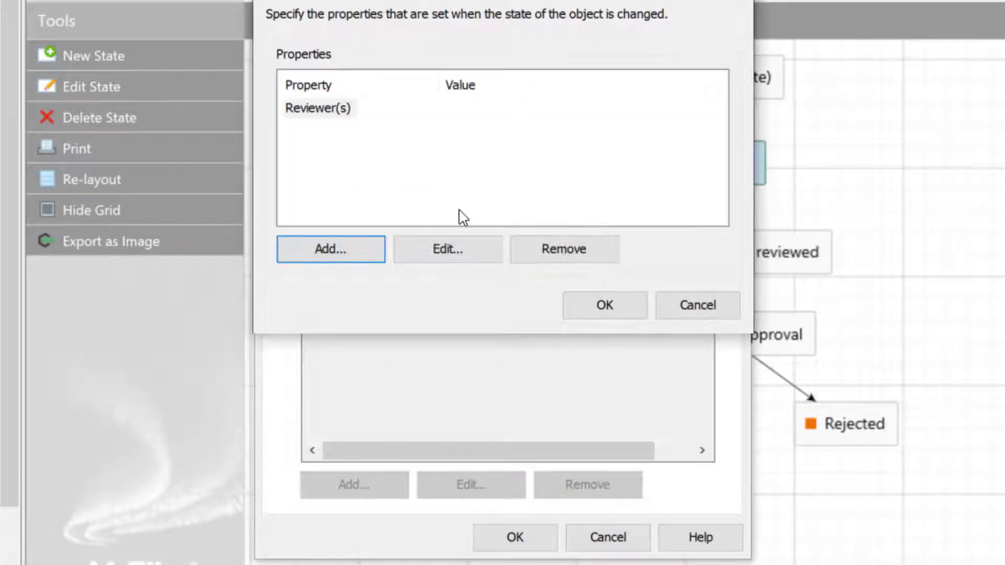
Add the Approver(s) property to the list and save the Draft state.
left_click(338, 259)
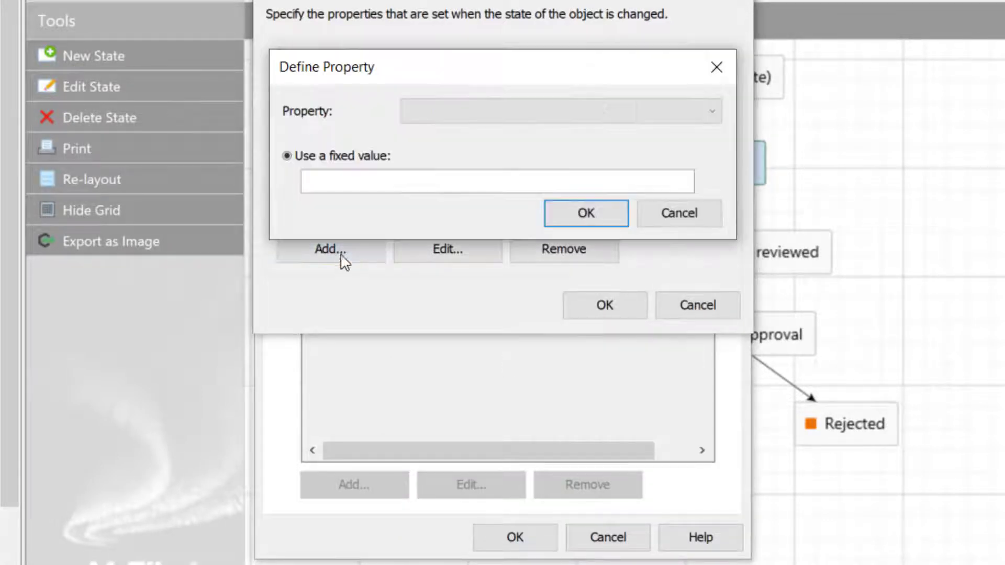
left_click(635, 118)
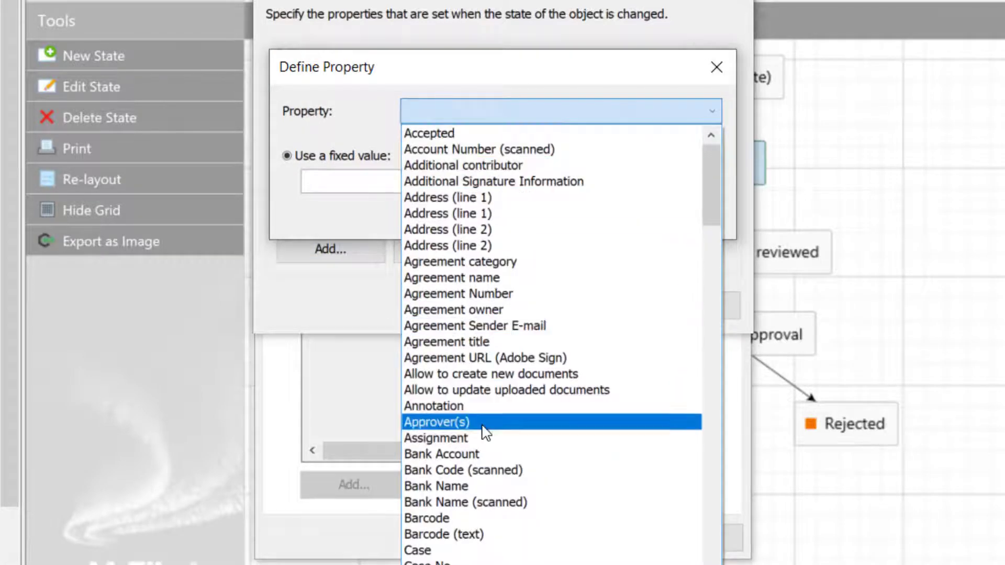
left_click(482, 425)
left_click(576, 213)
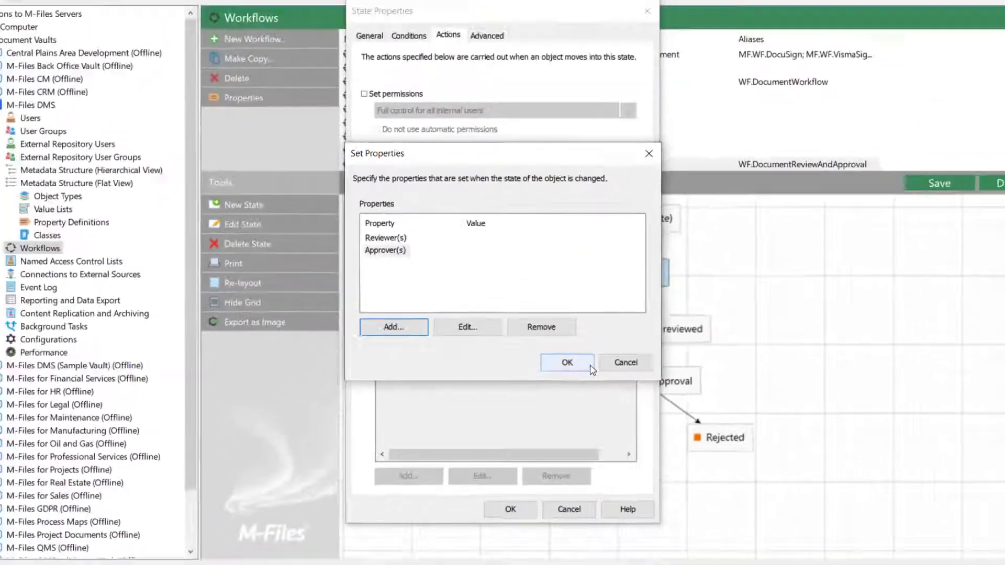
left_click(600, 313)
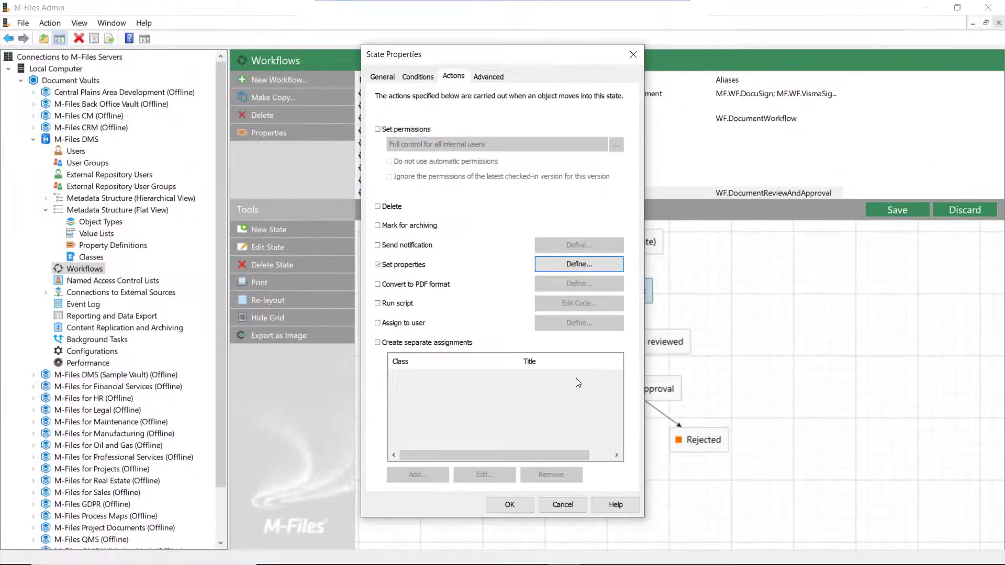
left_click(489, 504)
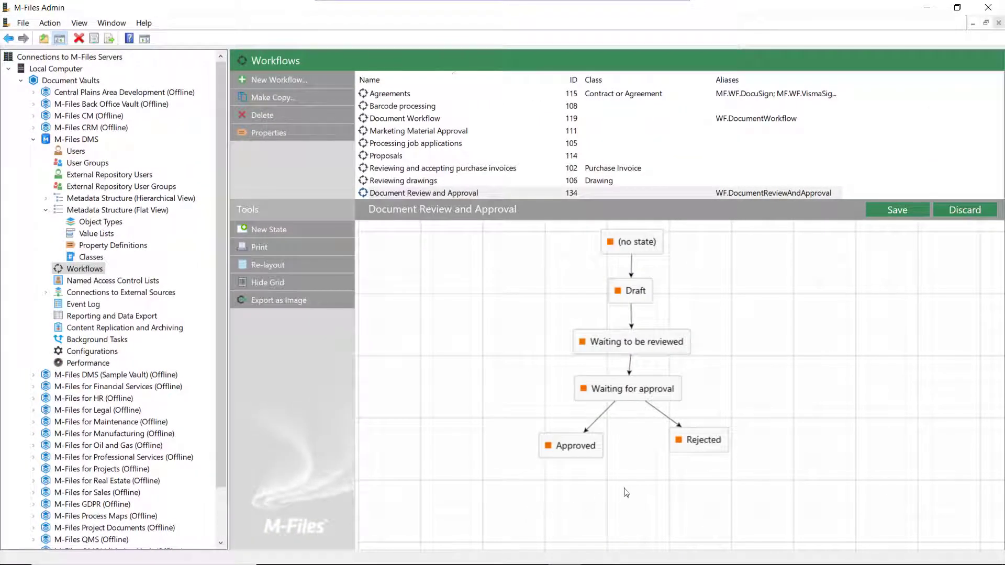
Open the Waiting to be reviewed state's properties on the Actions tab.
double_click(663, 350)
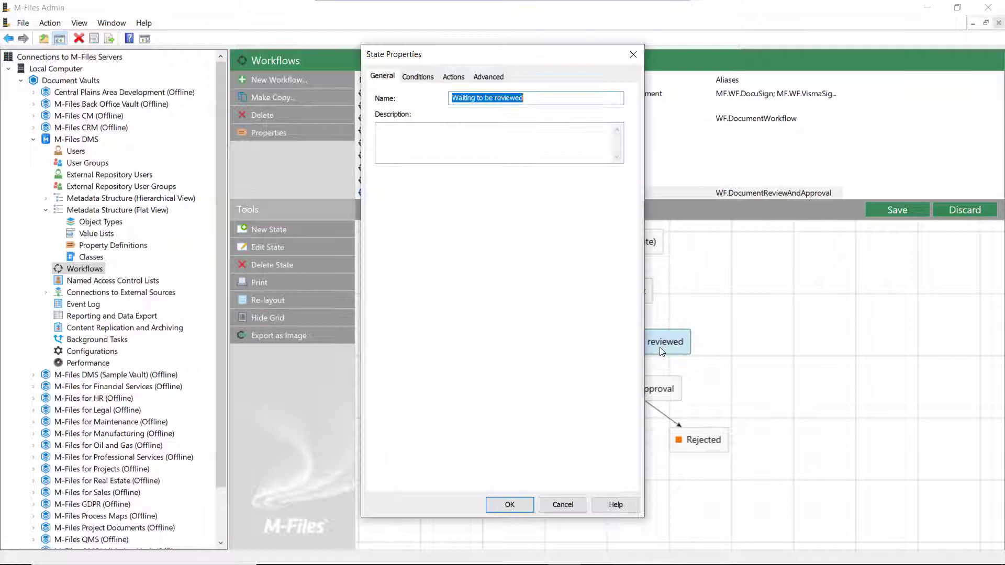
left_click(454, 77)
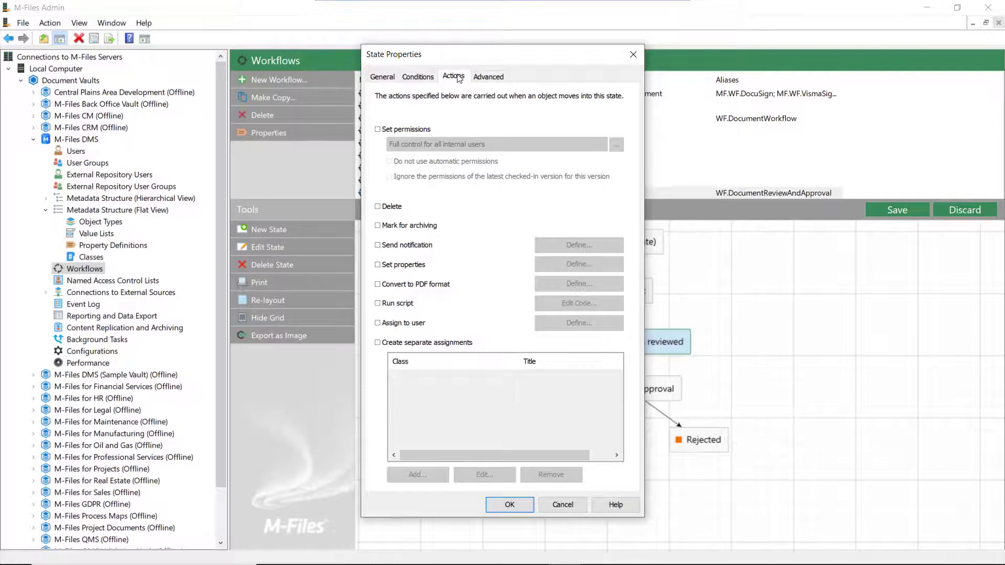
Add a separate assignment for Reviewer(s) using the Document Review Assignment class.
left_click(430, 343)
left_click(417, 474)
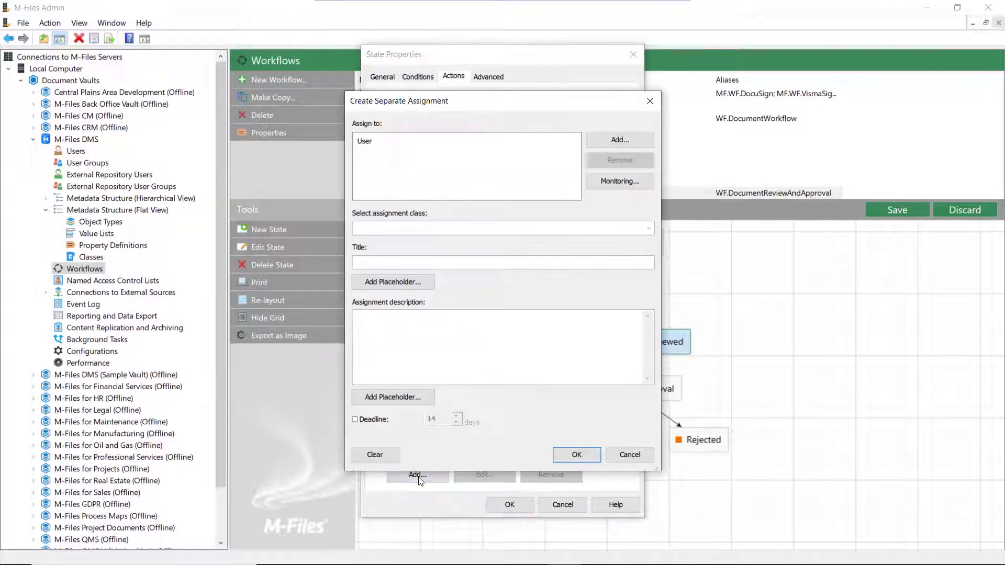
left_click(618, 140)
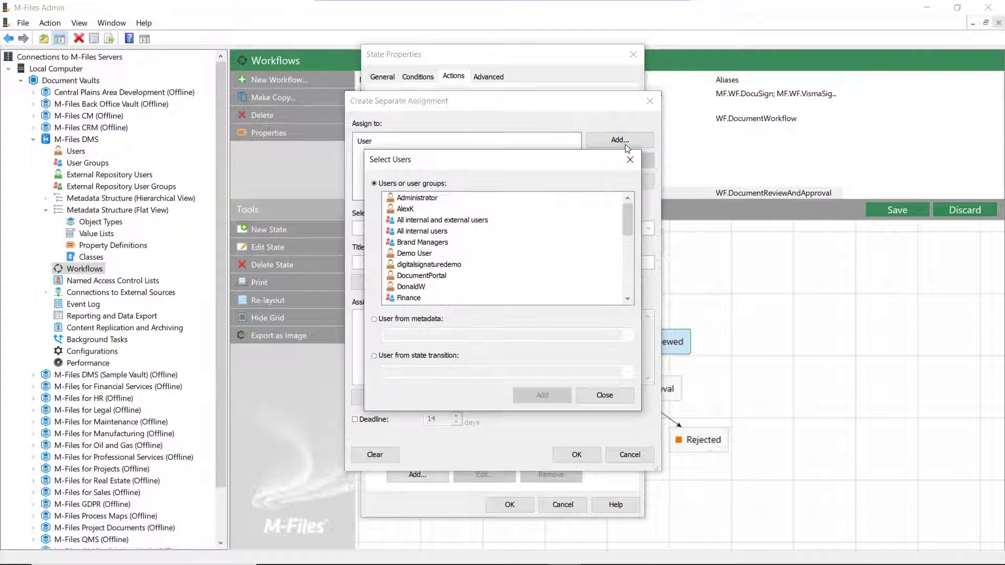
left_click(439, 320)
left_click(629, 336)
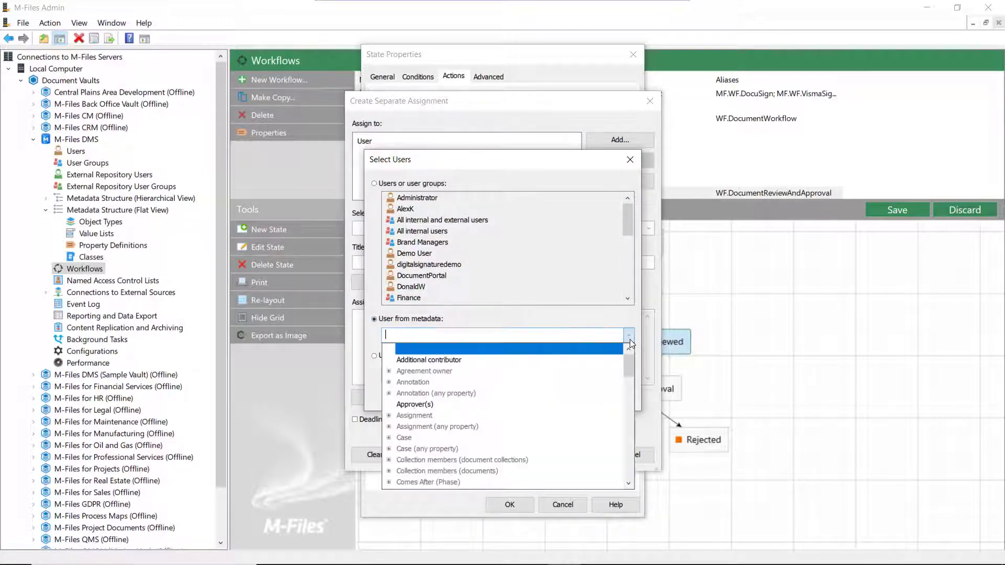
scroll(524, 398, "down", 10)
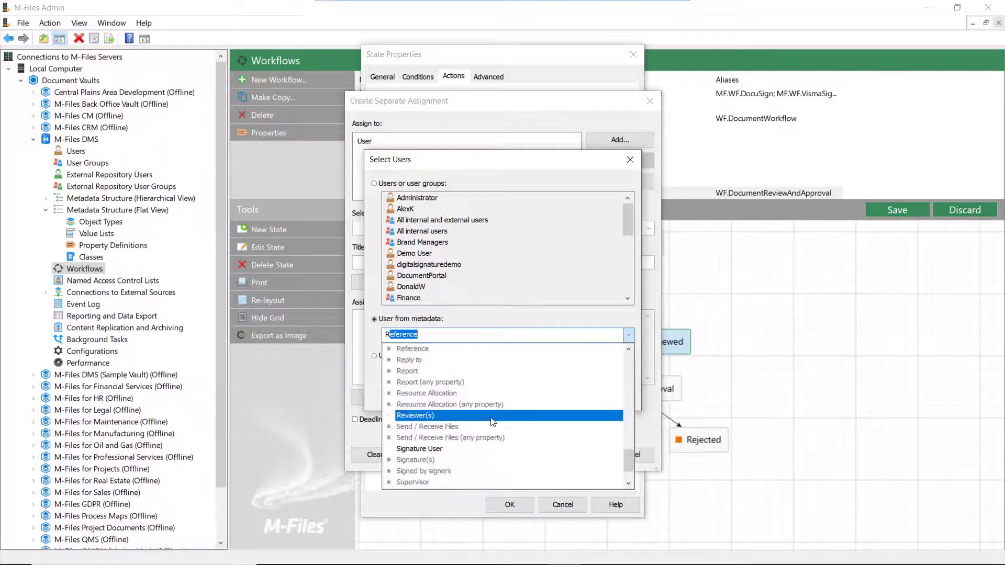
left_click(510, 414)
left_click(537, 399)
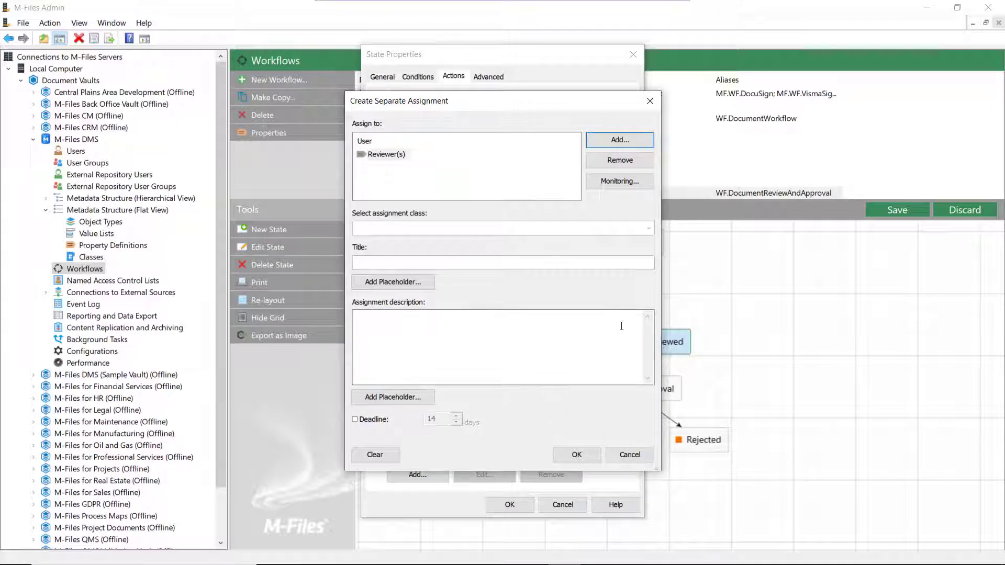
left_click(650, 230)
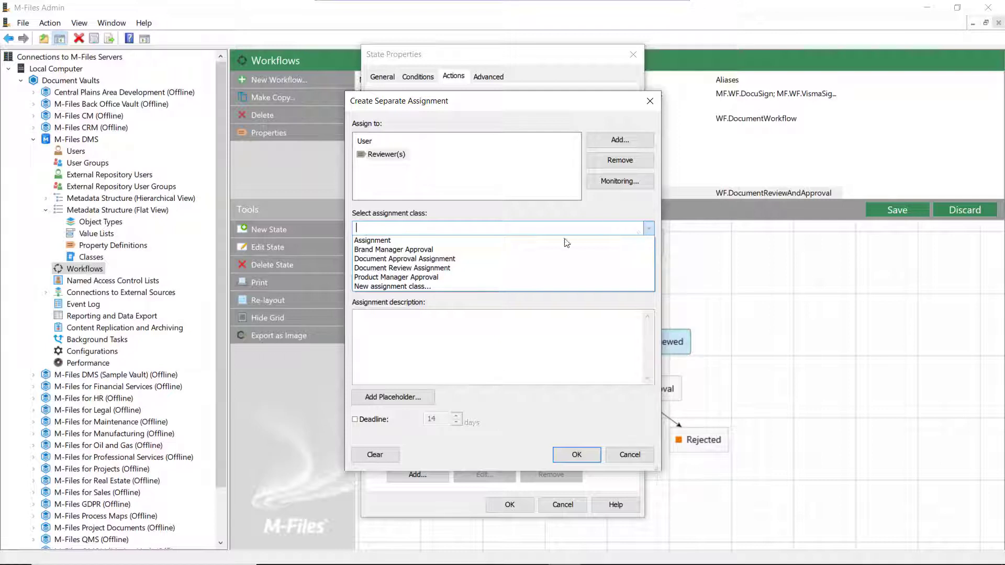
left_click(470, 269)
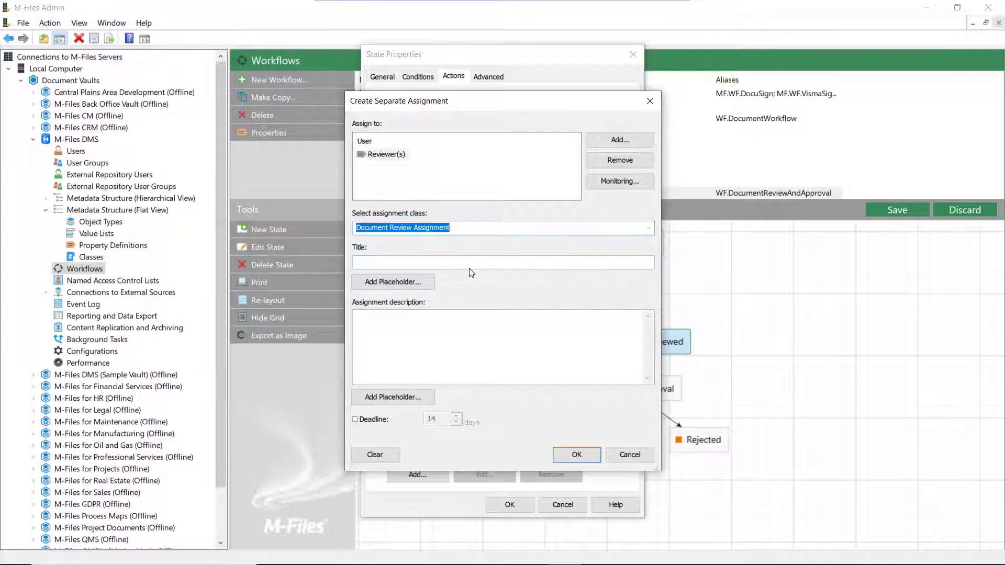
Title it '%PROPERTY_0% Review', add a description asking to approve or reject it, and confirm.
left_click(397, 285)
key("n")
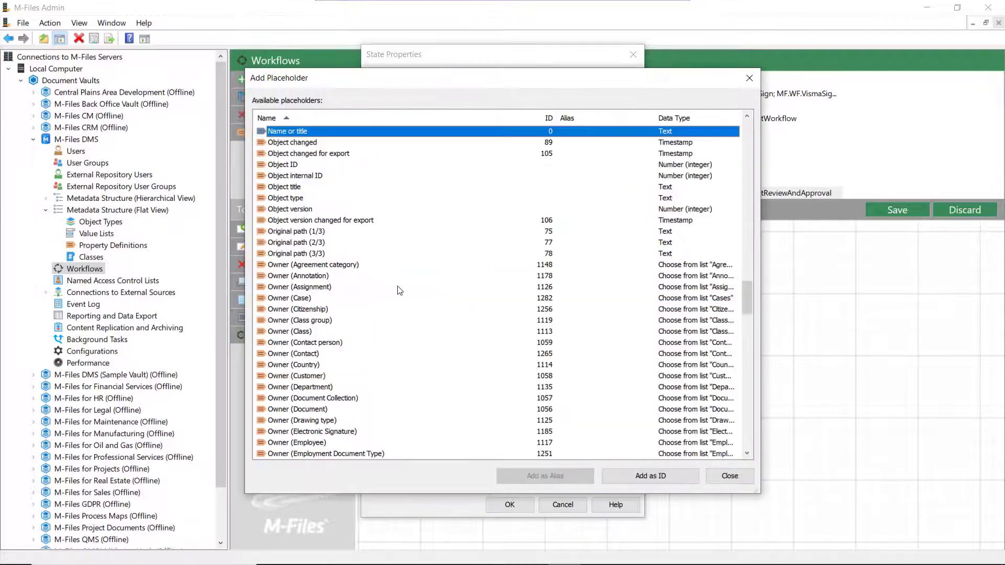
double_click(293, 130)
type("Revi")
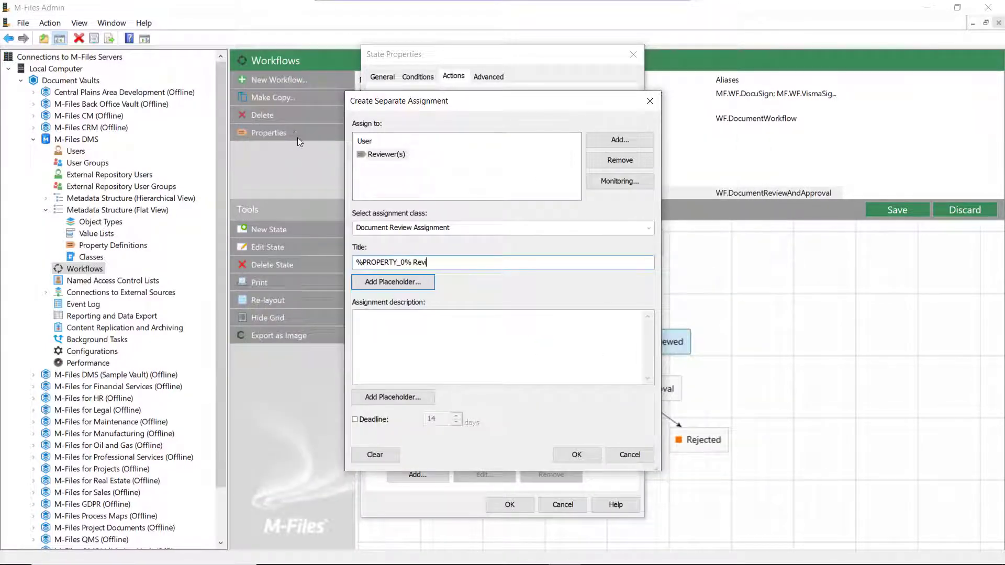
type("ew")
left_click(462, 325)
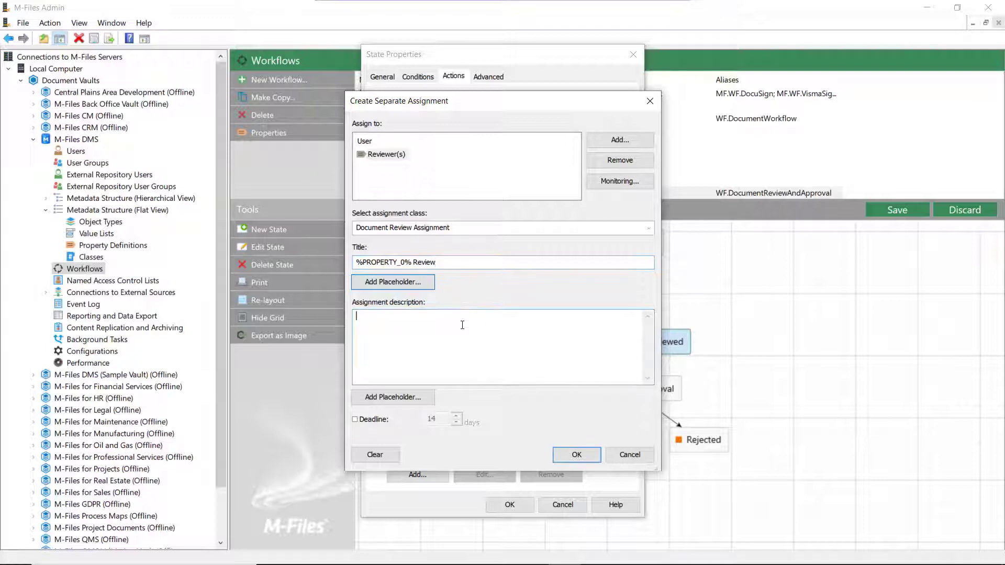
type("Please review this")
left_click(393, 397)
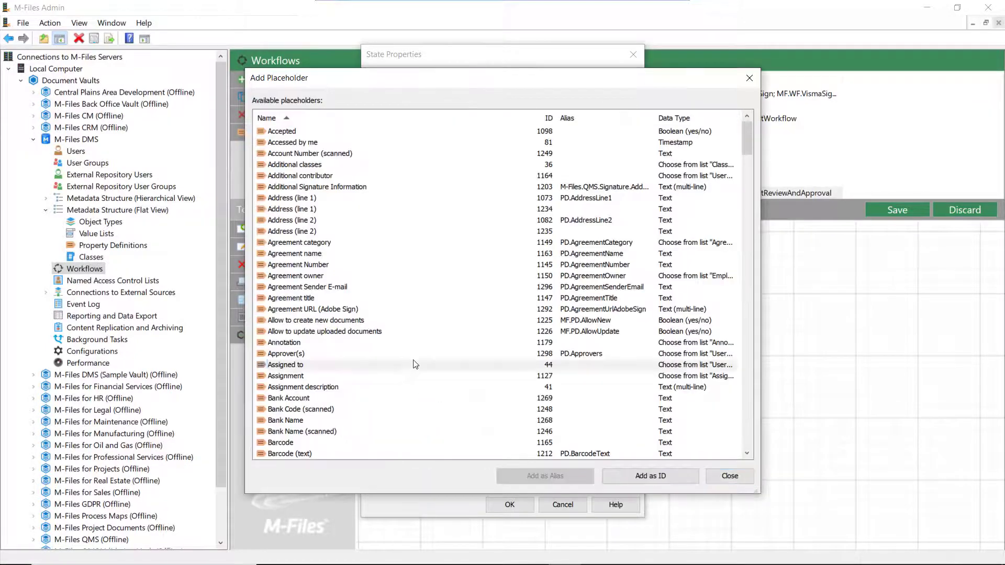
double_click(287, 132)
type("and move it f")
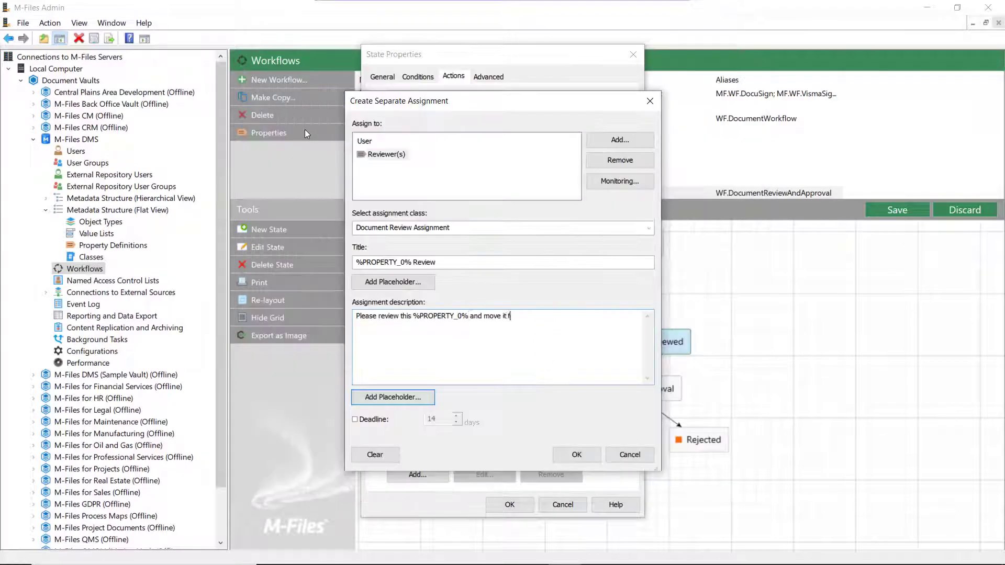
type("orward in the workflow by approving it")
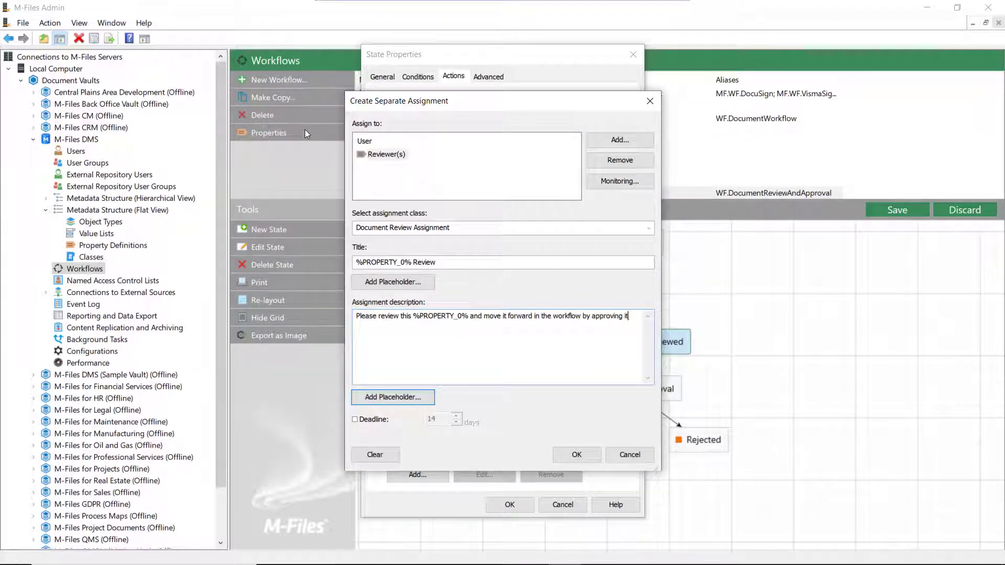
type(" or back to the draft state by rejecting it.")
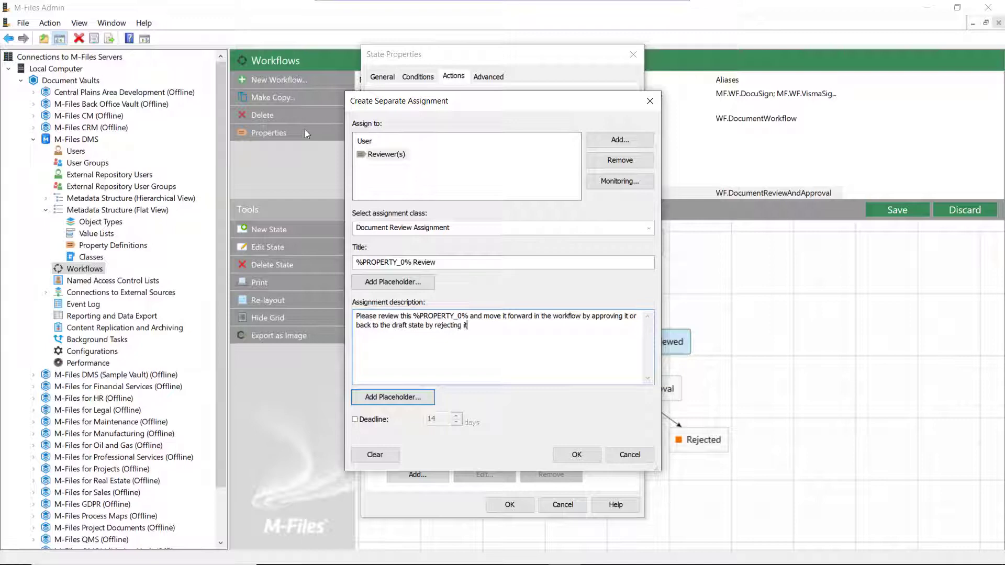
left_click(572, 453)
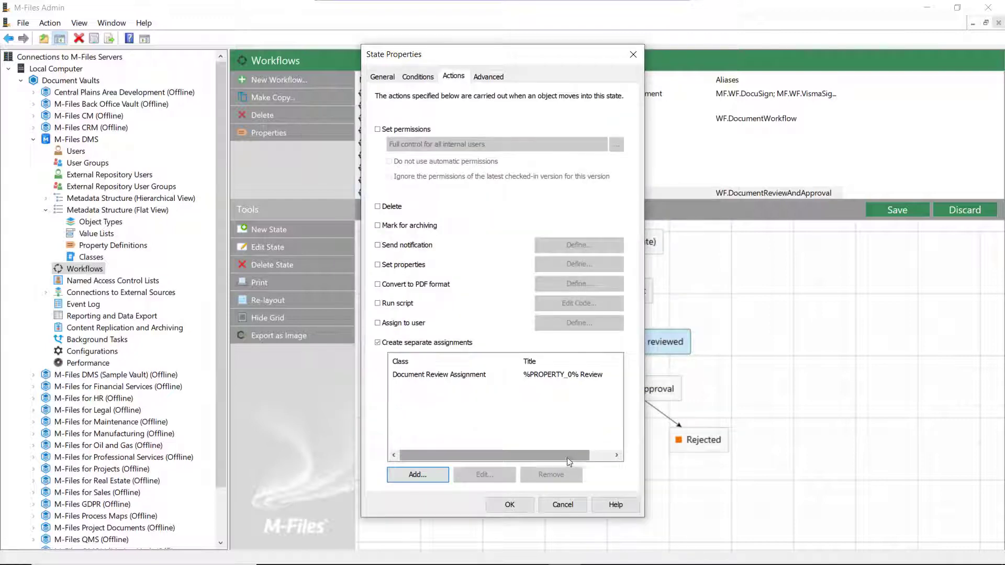
Add a Waiting to be reviewed → Draft transition triggered when any assignment is rejected.
left_click(510, 505)
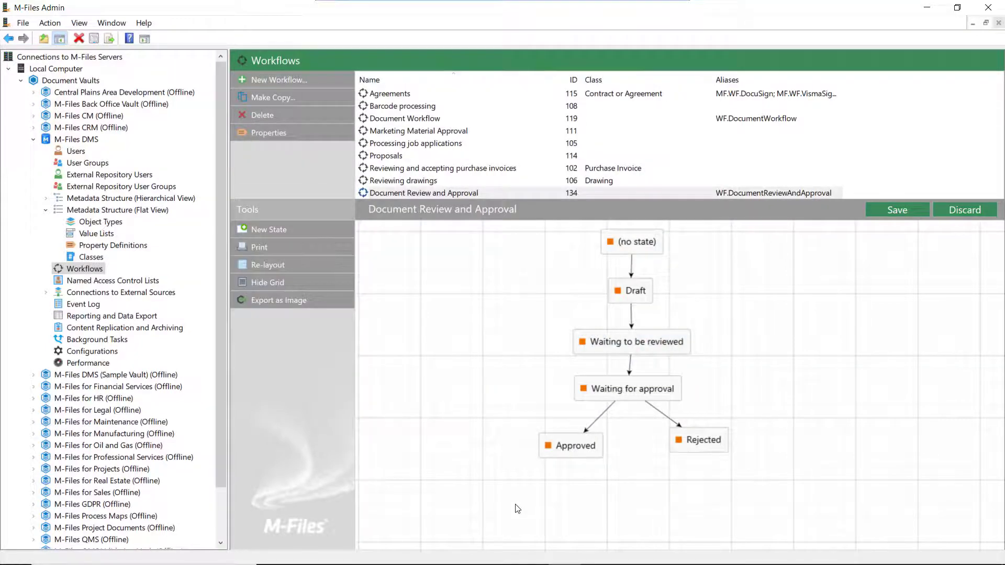
left_click_drag(611, 331, 613, 302)
left_click(609, 316)
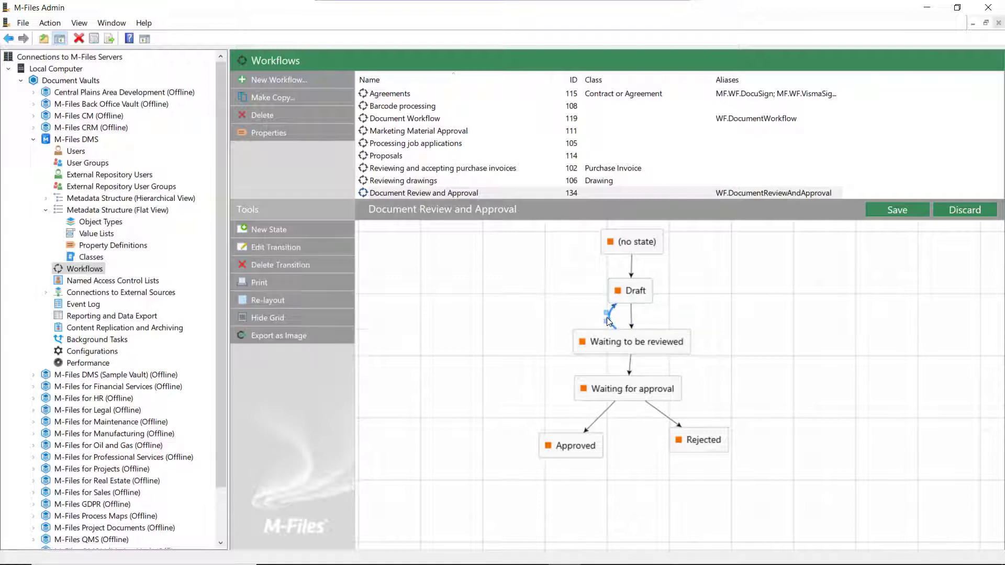
left_click(294, 247)
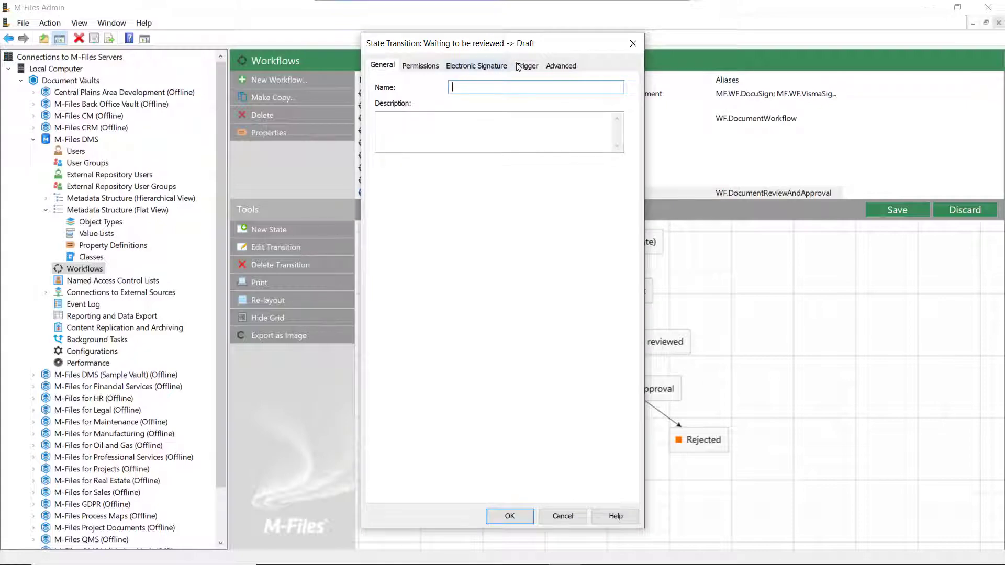
left_click(534, 67)
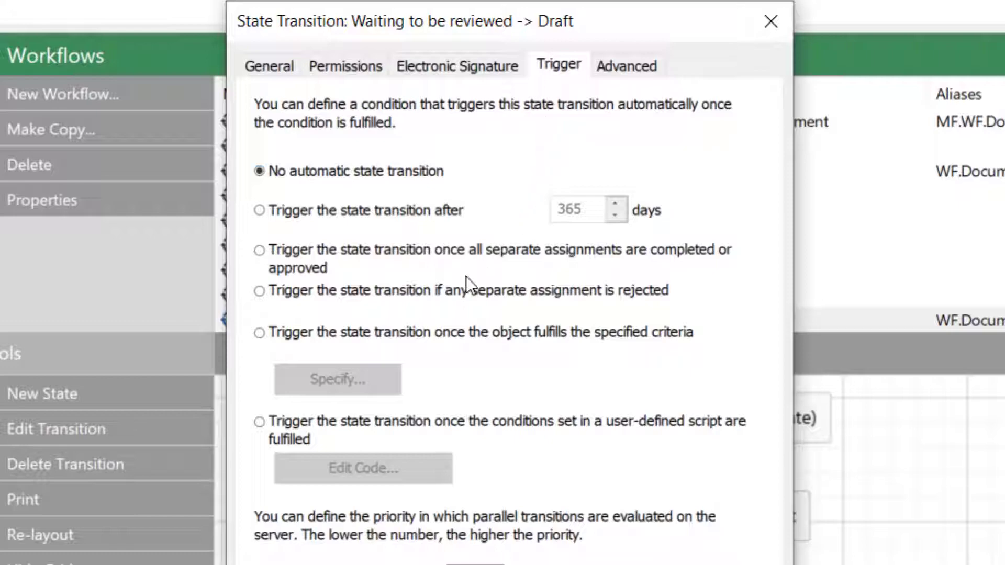
left_click(458, 291)
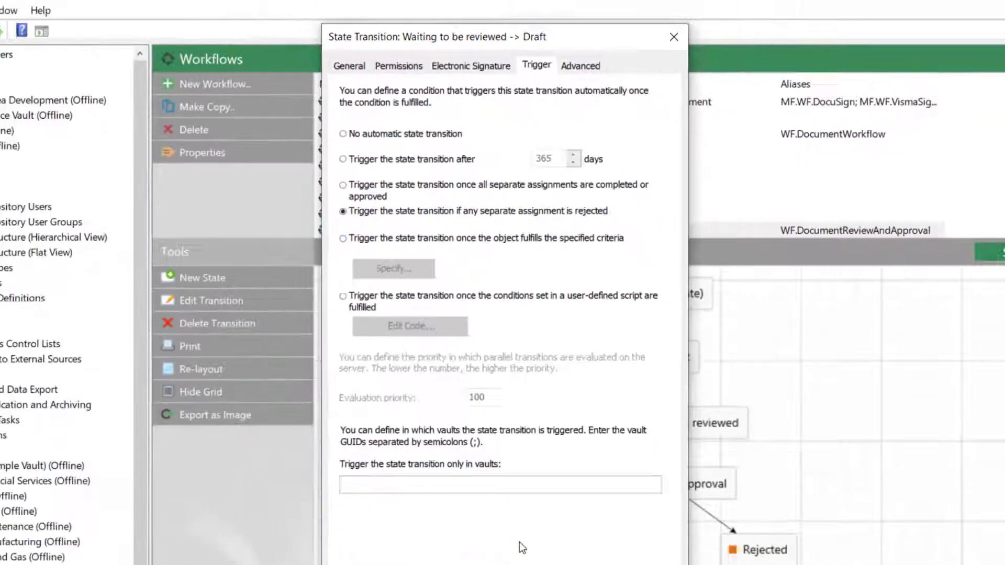
left_click(524, 520)
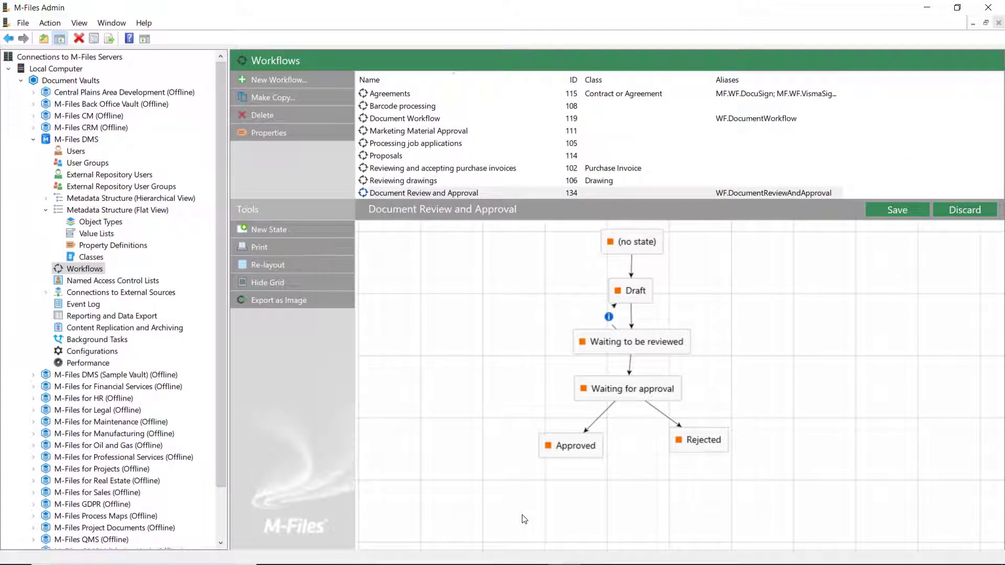
Trigger the transition to Waiting for approval once all assignments are completed or approved.
left_click(631, 366)
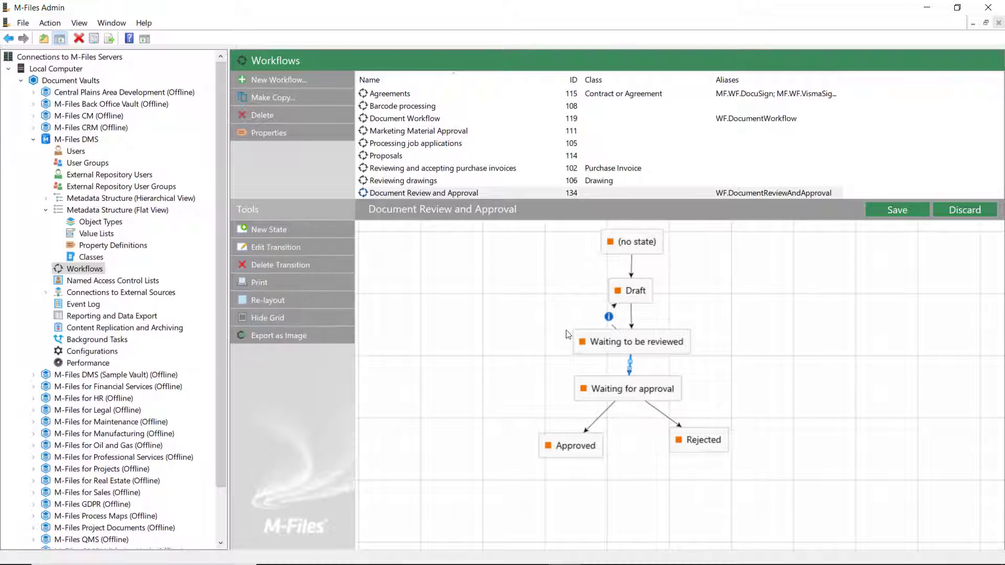
left_click(282, 247)
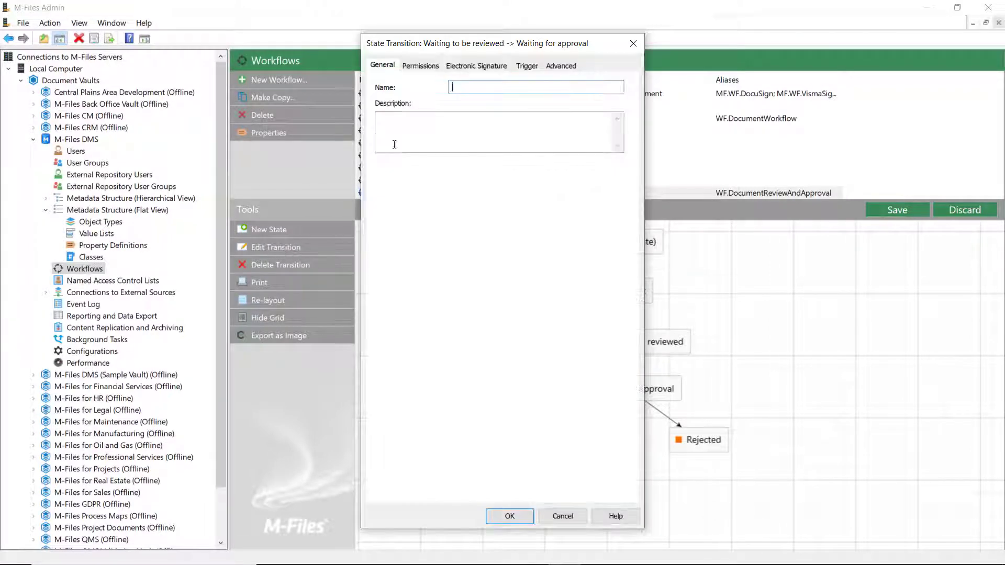
left_click(526, 66)
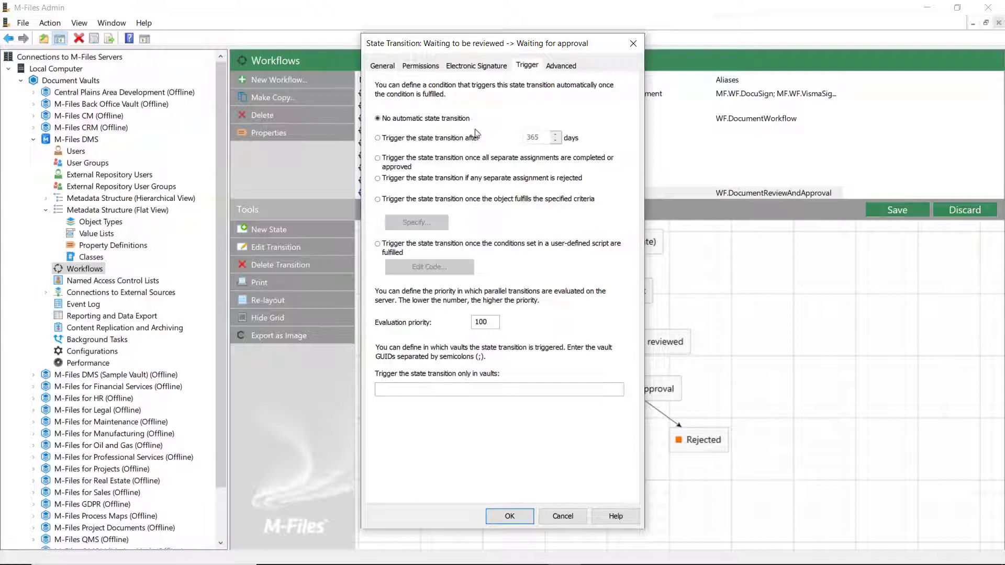
left_click(400, 165)
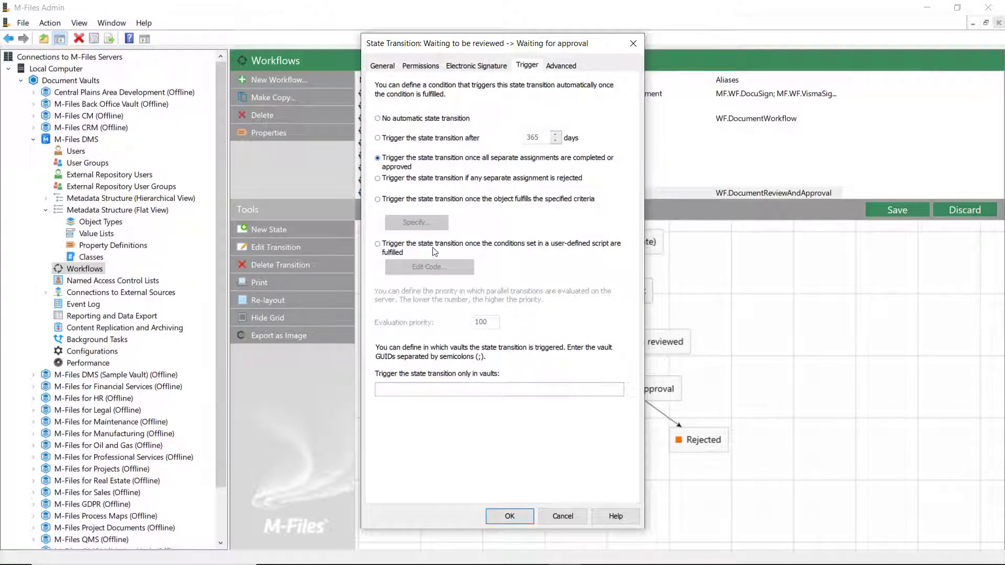
left_click(510, 516)
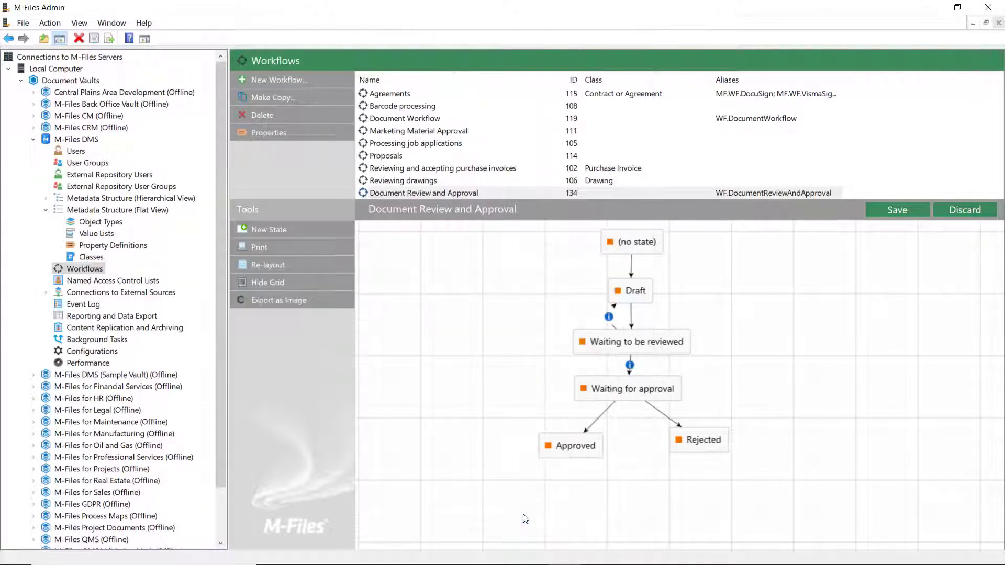
Add a separate assignment on Waiting for approval for Approver(s), class Document Approval Assignment.
double_click(649, 391)
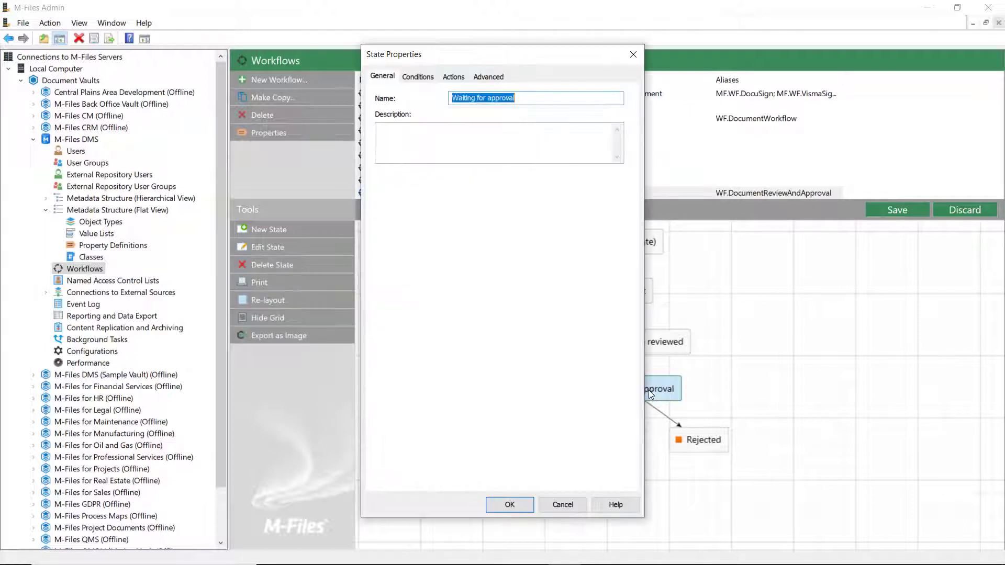
left_click(453, 76)
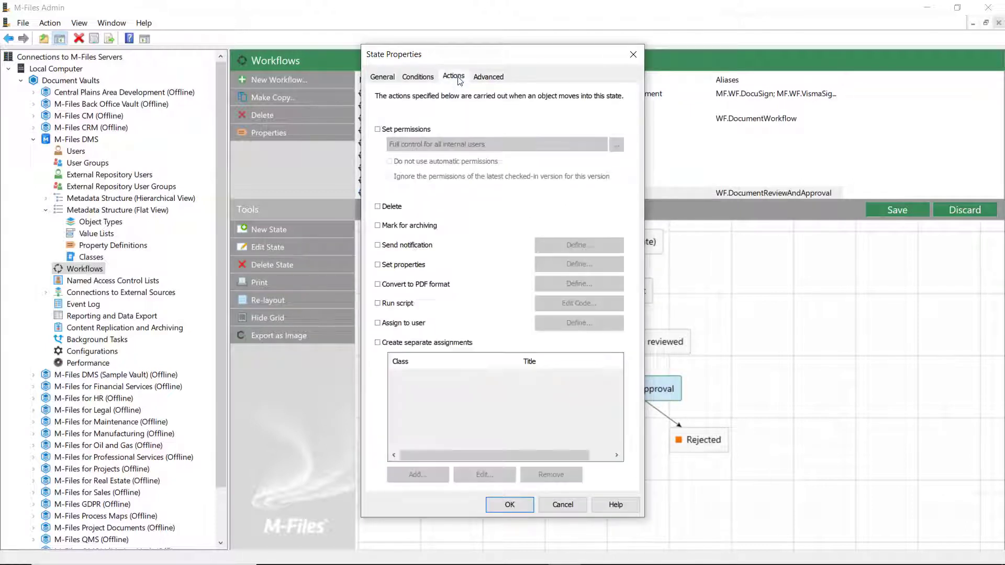
left_click(454, 346)
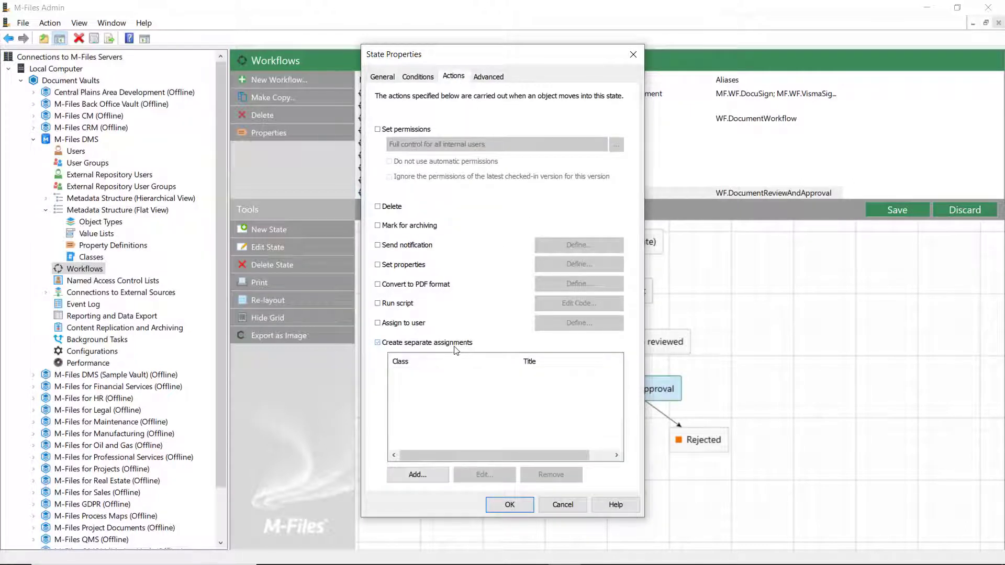
left_click(441, 473)
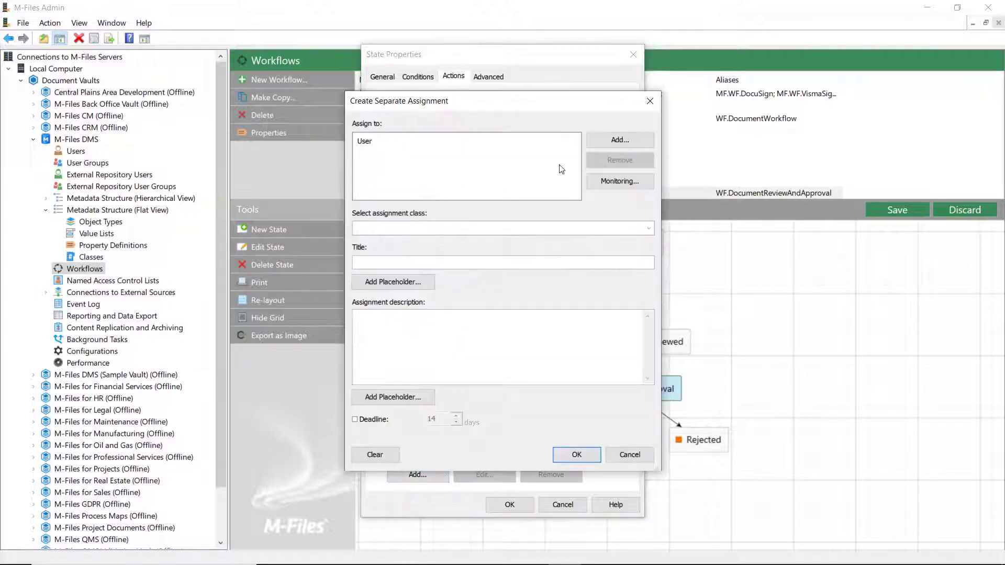
left_click(603, 140)
left_click(461, 319)
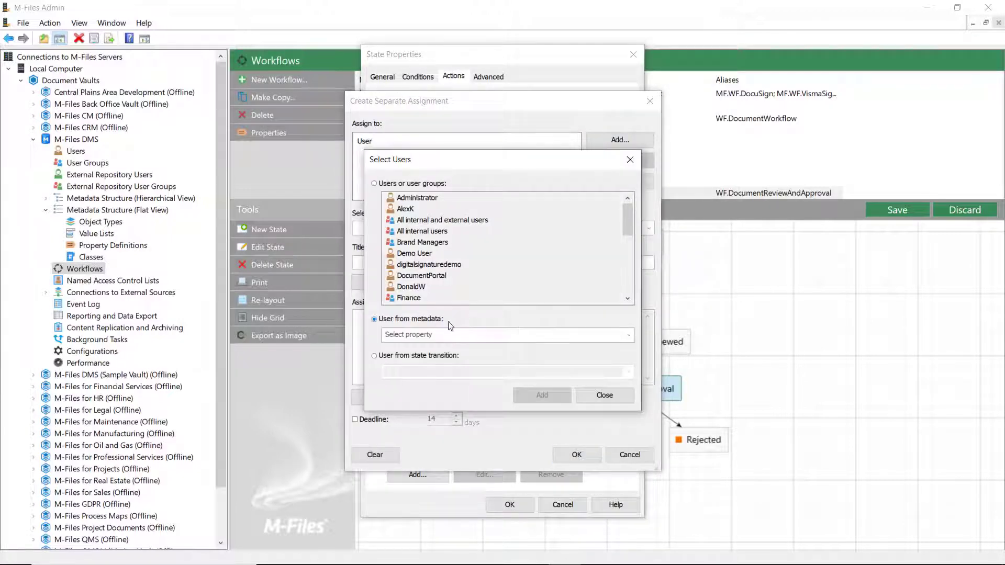
left_click(628, 335)
left_click(496, 405)
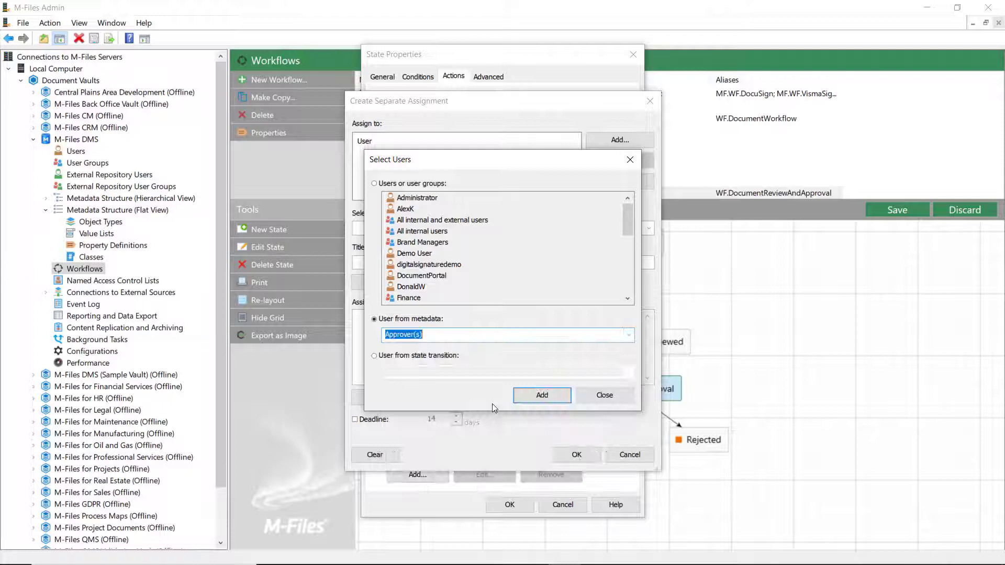
left_click(525, 396)
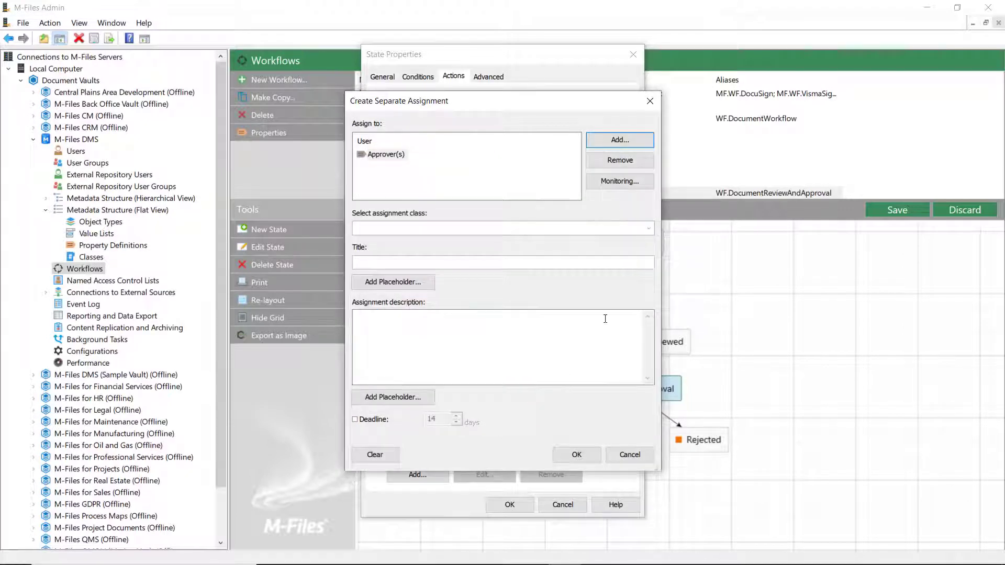
left_click(648, 228)
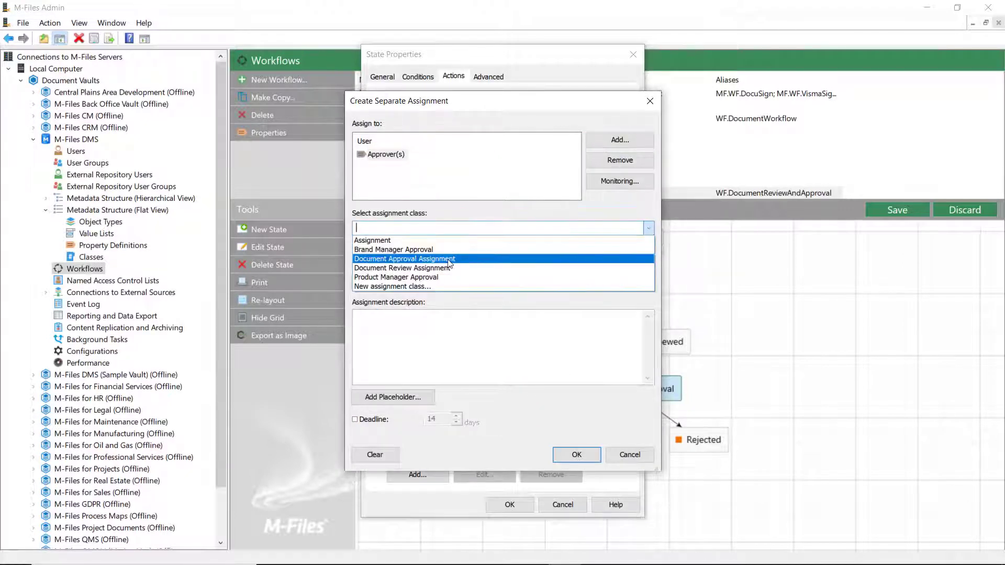
left_click(527, 259)
Title it '%PROPERTY_0% Approval', add an approve-or-reject description, and save the state.
left_click(411, 281)
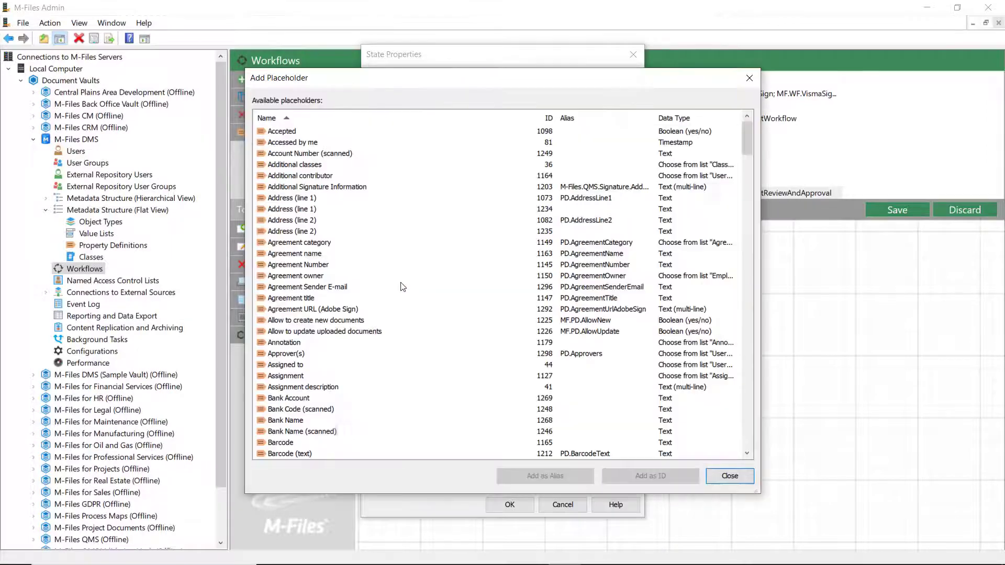
left_click(380, 290)
key("n")
double_click(305, 133)
type("Approval")
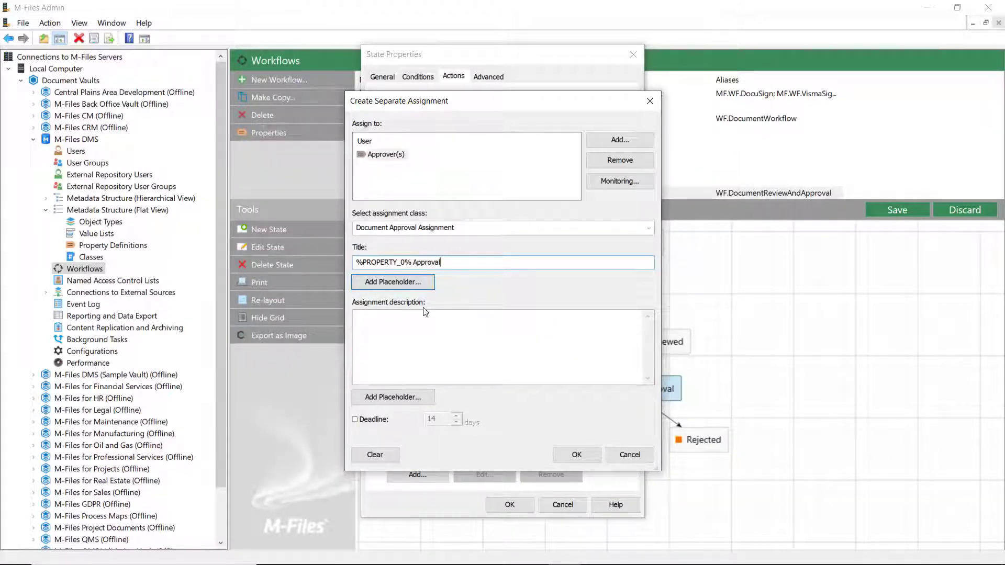
left_click(428, 323)
type("Please either approve or reject this")
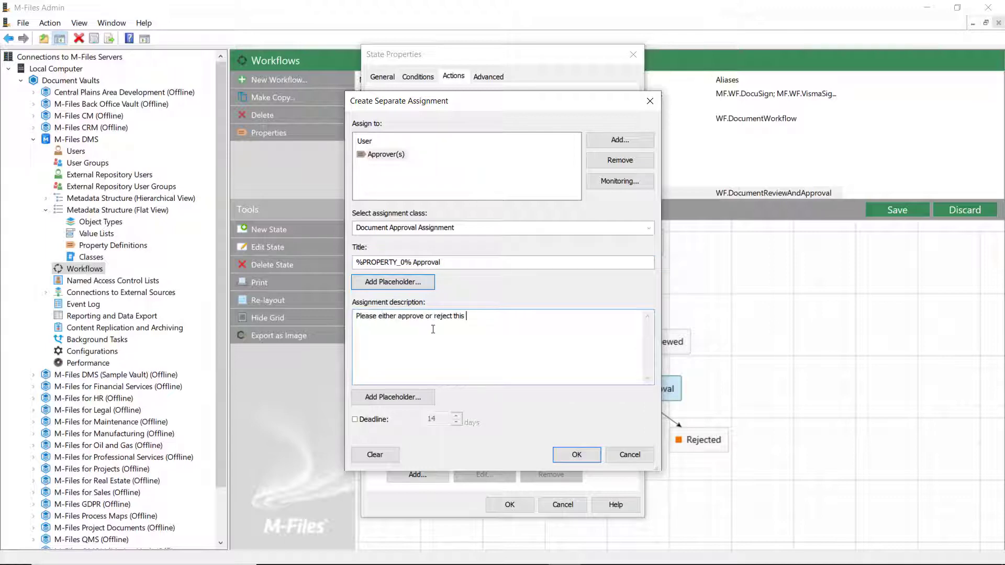
left_click(416, 396)
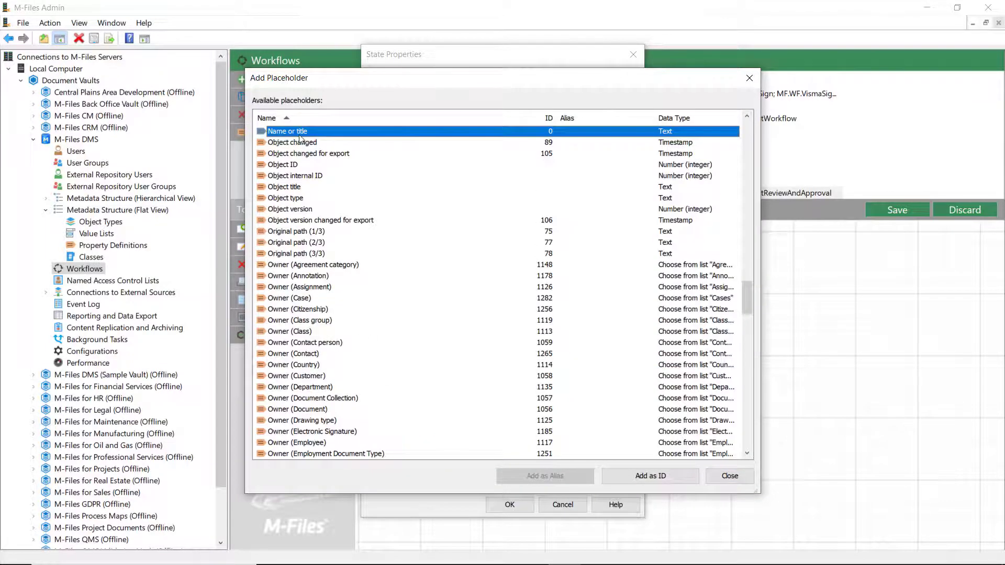
double_click(299, 134)
left_click(571, 459)
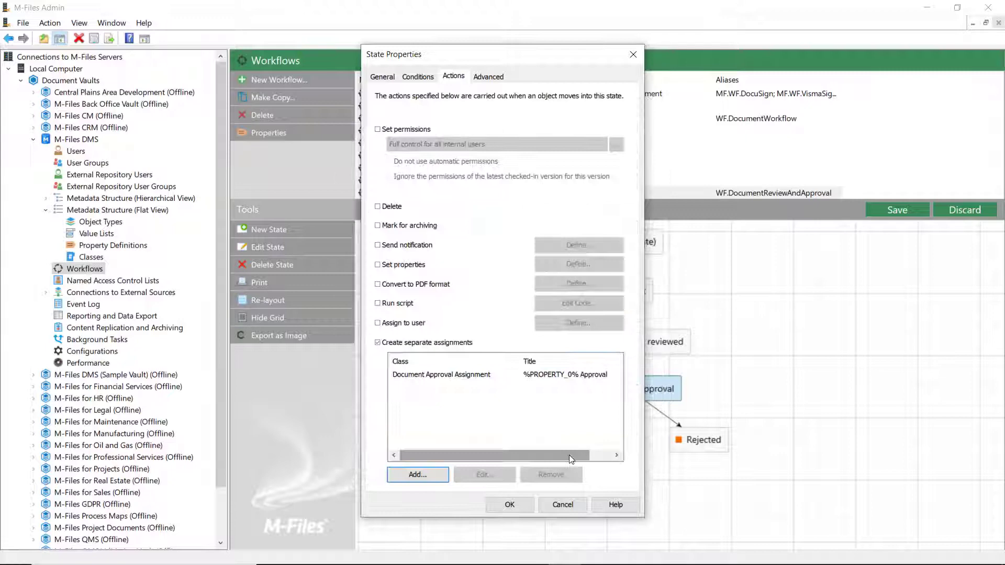
left_click(509, 505)
Trigger the transition to Approved when all separate assignments are approved.
left_click(605, 418)
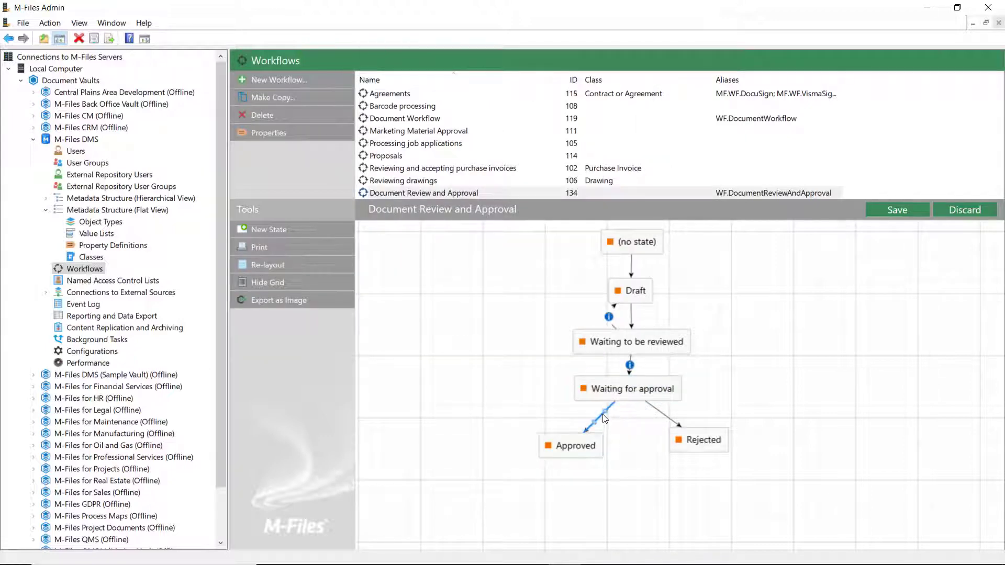
left_click(289, 247)
left_click(523, 68)
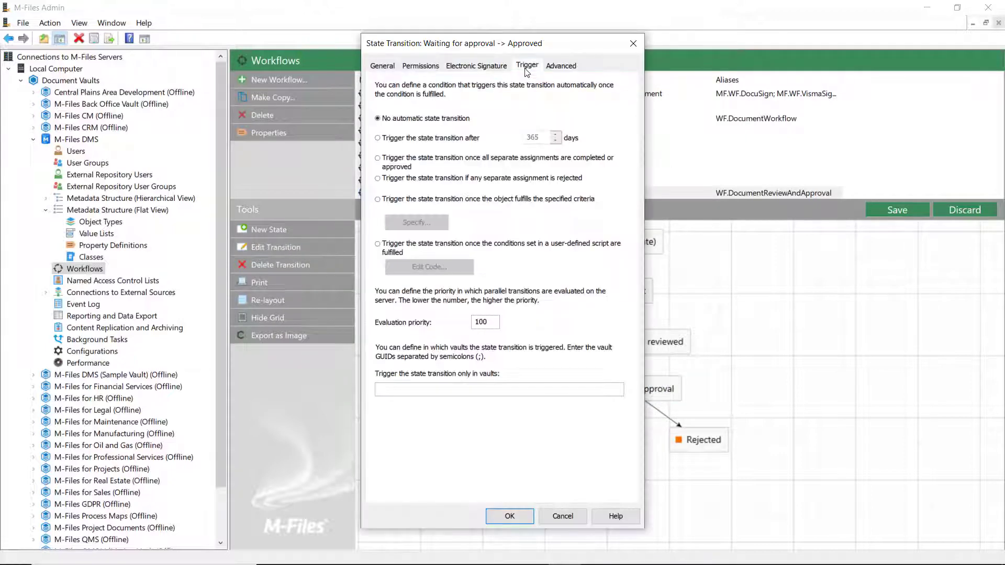
left_click(438, 160)
left_click(510, 516)
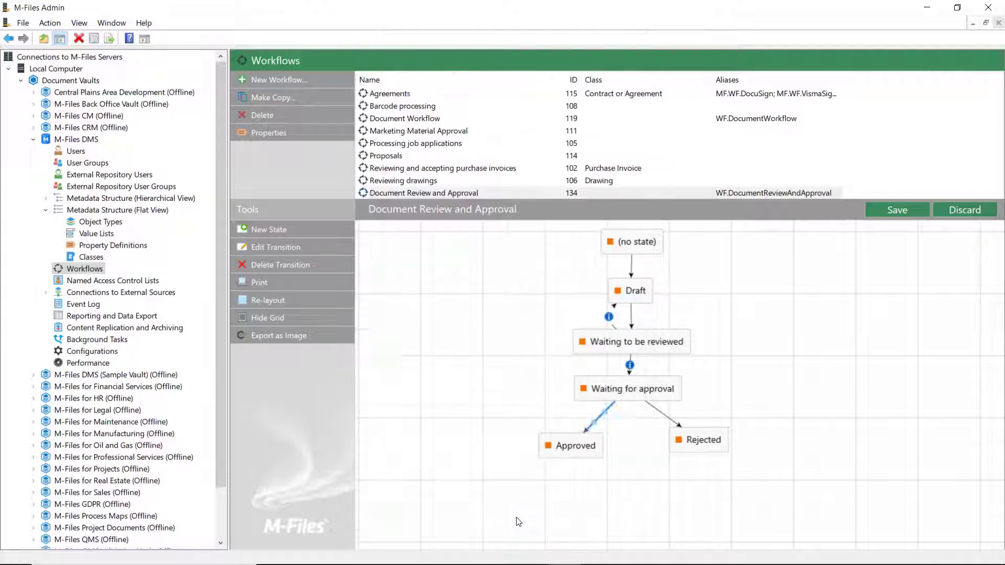
Set an automatic trigger on the transition from Waiting for approval to Rejected.
left_click(661, 415)
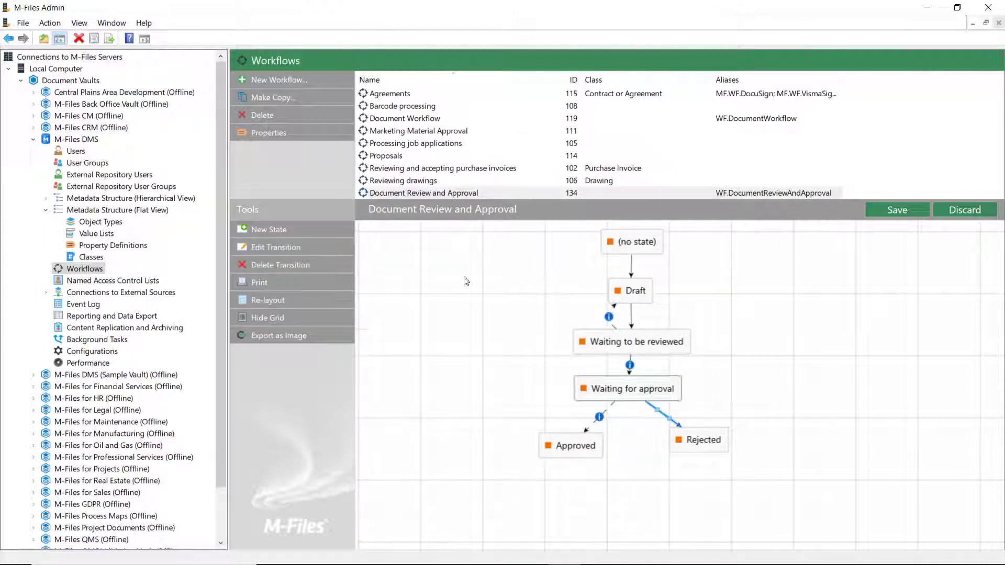
left_click(283, 248)
left_click(528, 67)
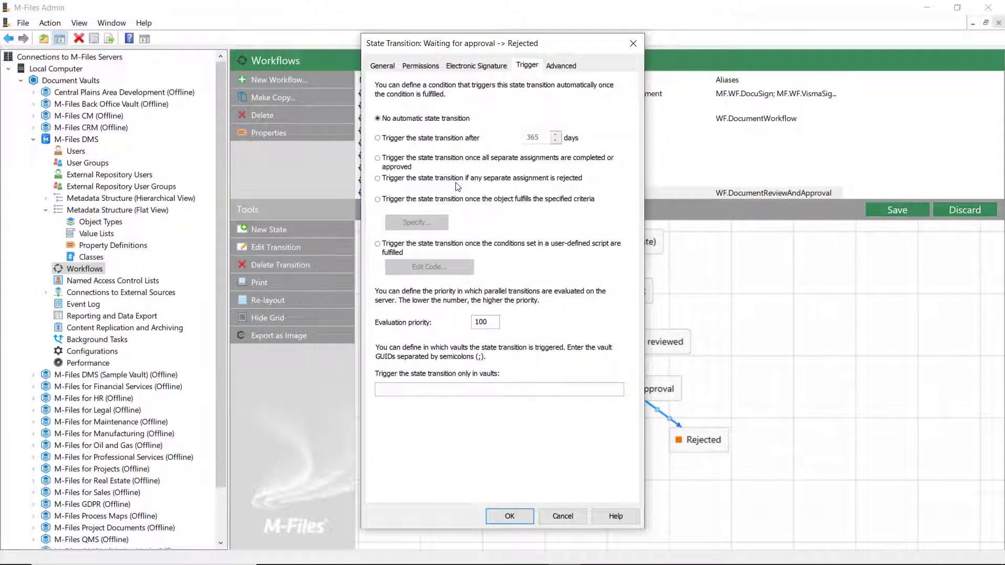
left_click(522, 516)
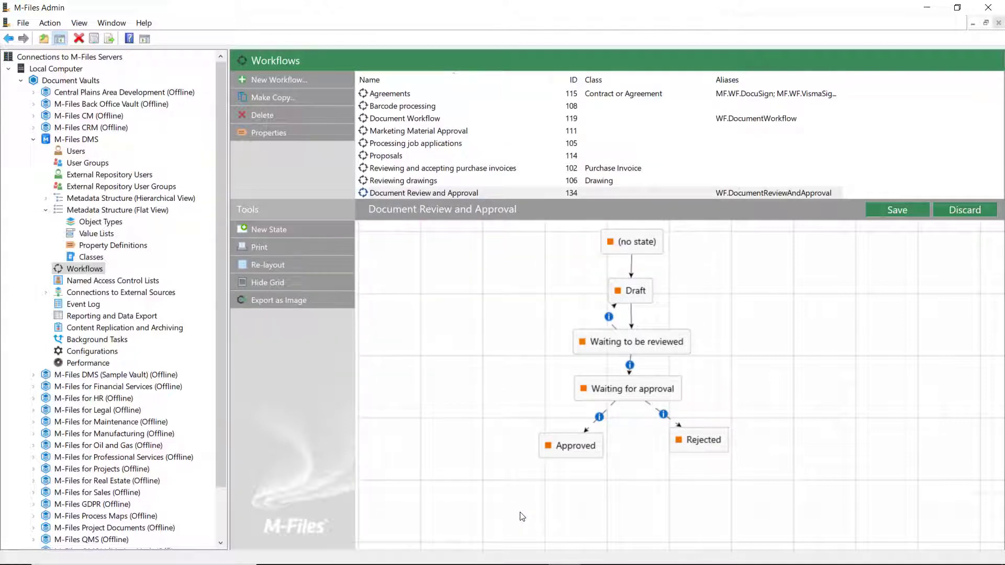
Draw a curved Rejected → Draft transition set to trigger after 0 days instead of 365.
left_click_drag(680, 433, 638, 291)
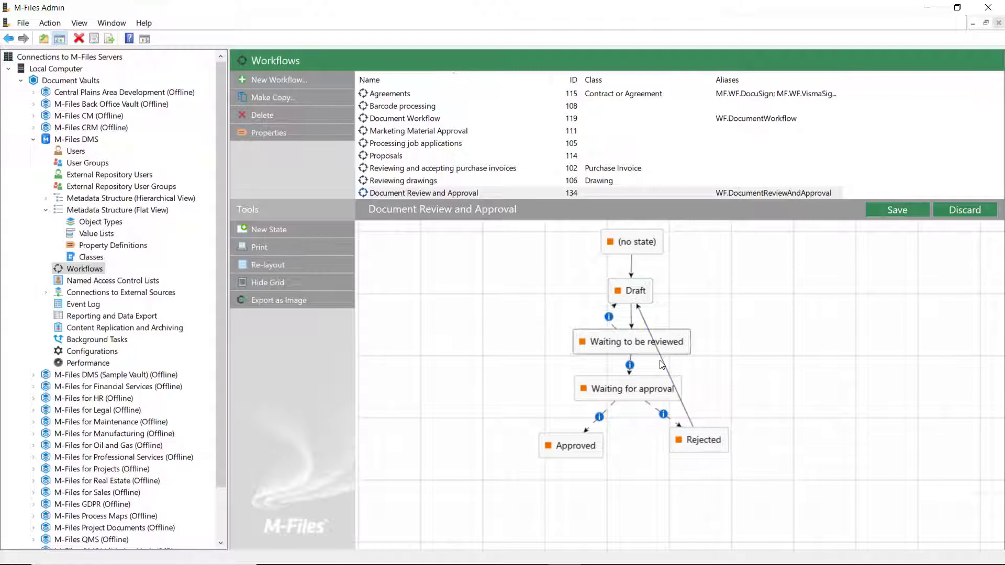
left_click(662, 365)
left_click_drag(662, 365, 733, 362)
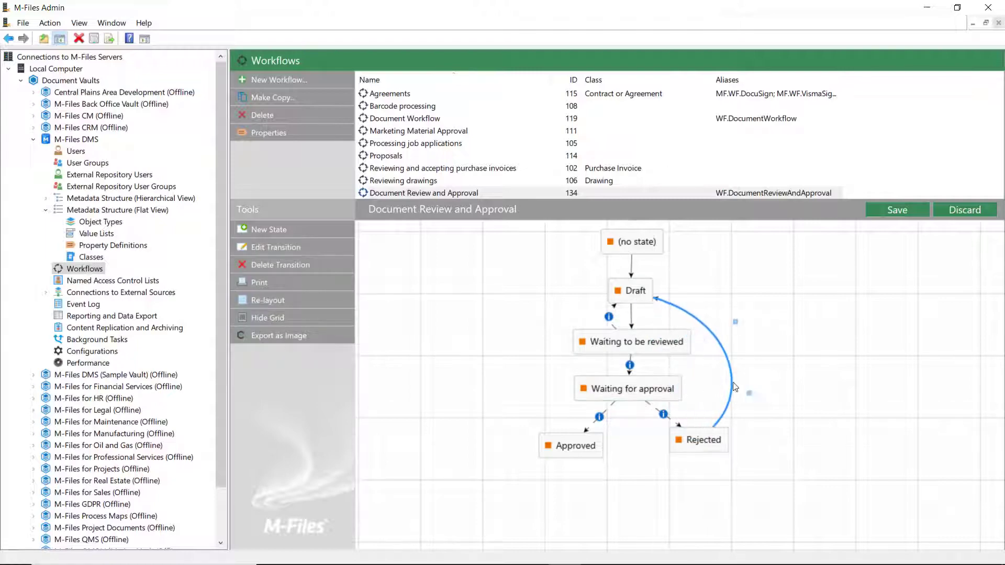
left_click(296, 254)
left_click(501, 62)
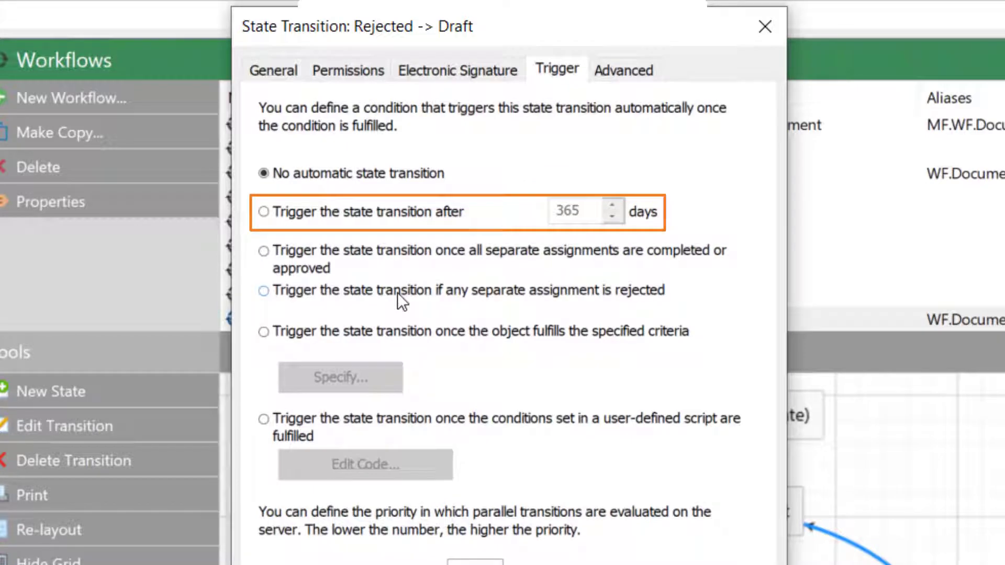
left_click(359, 210)
left_click_drag(581, 211, 540, 214)
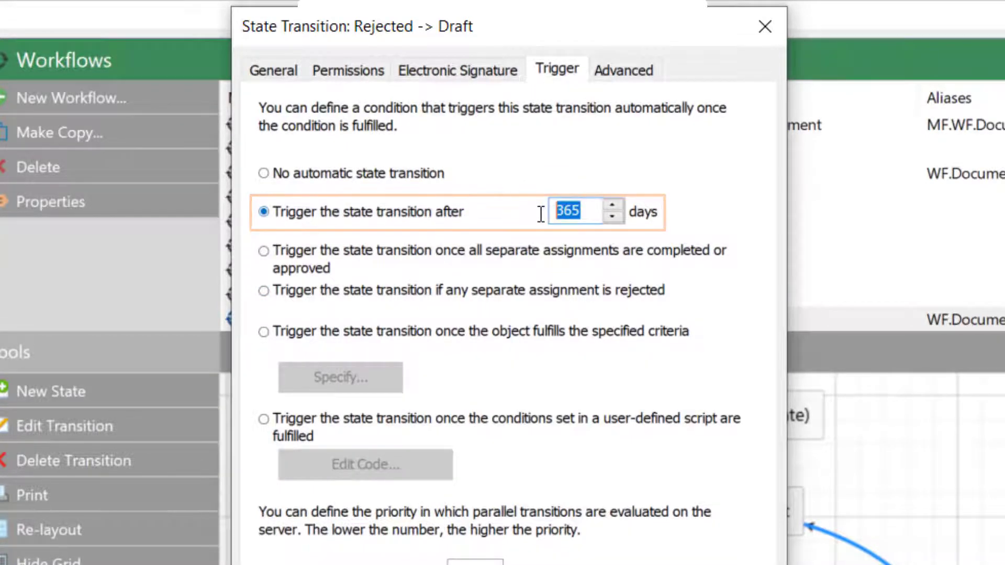
type("0")
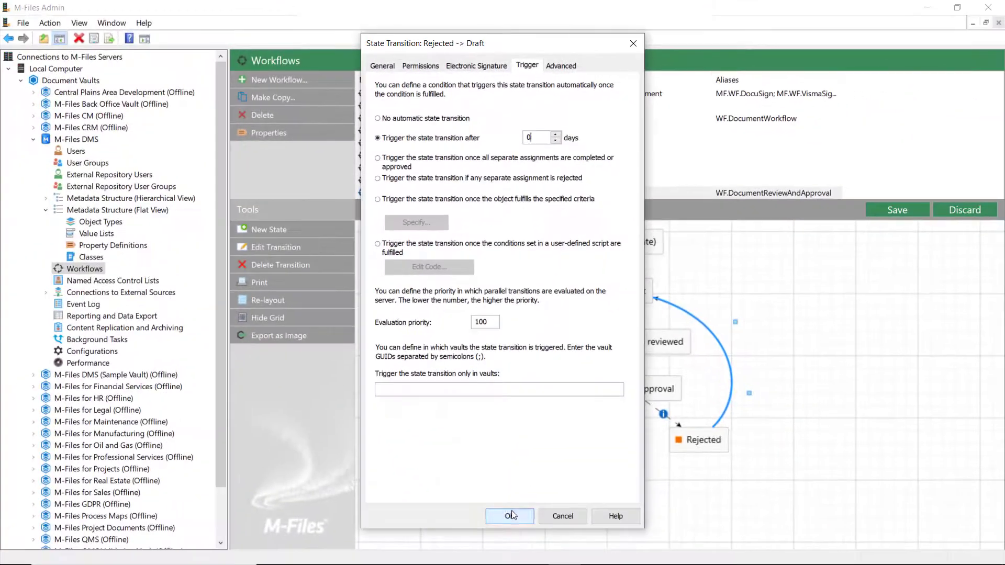
left_click(512, 516)
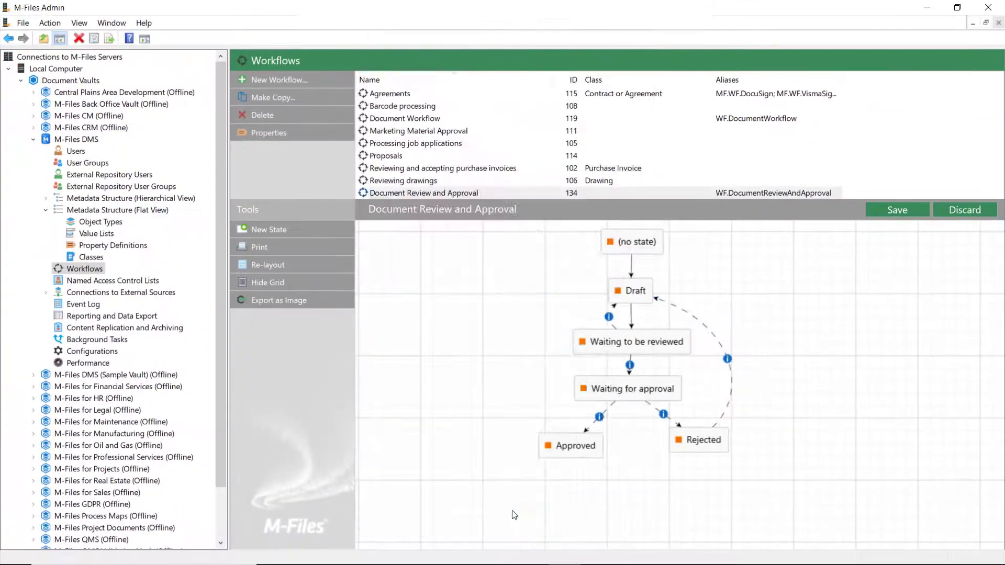
Enable a notification on the Approved state addressed to the document's Created by user.
double_click(586, 449)
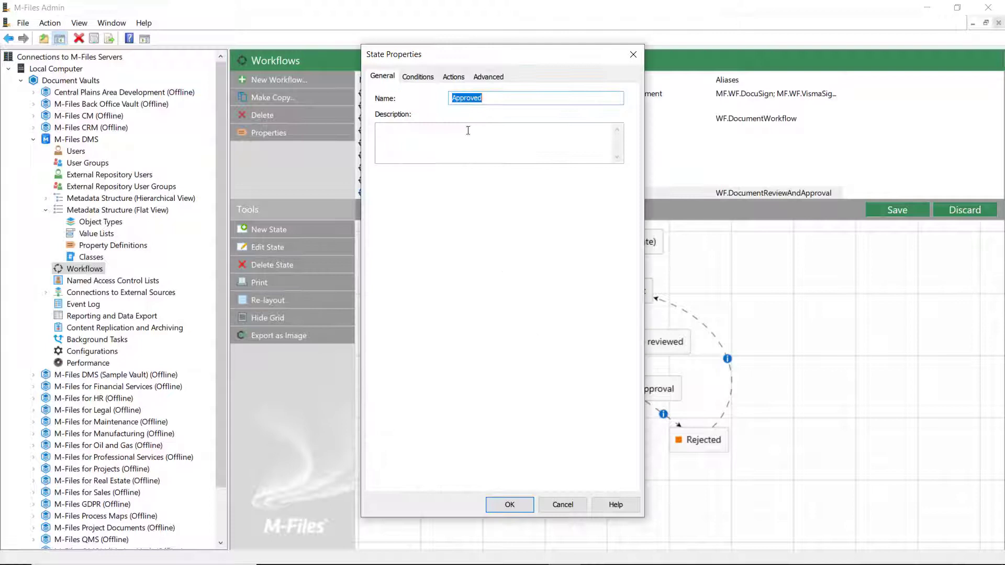
left_click(455, 78)
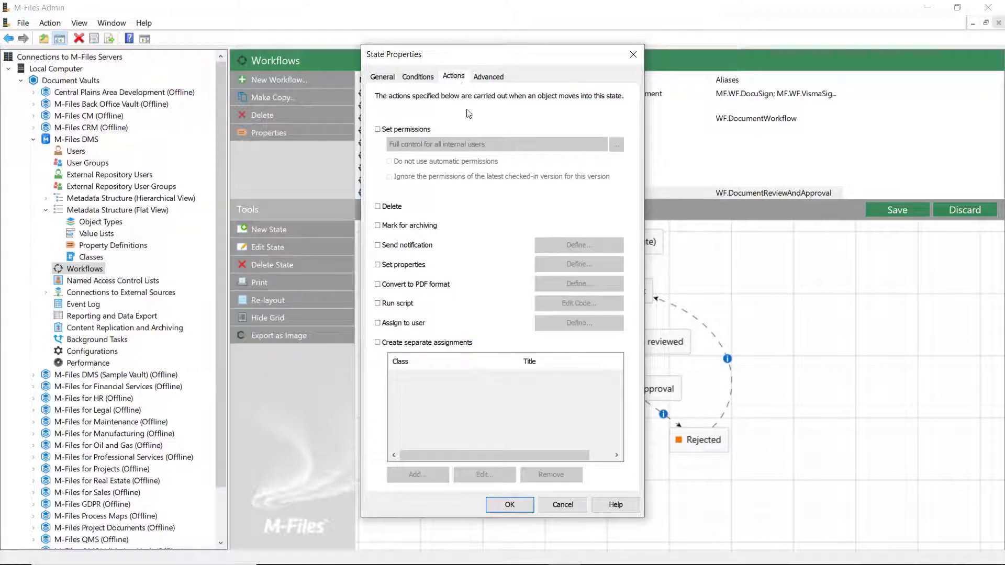
left_click(411, 246)
left_click(557, 247)
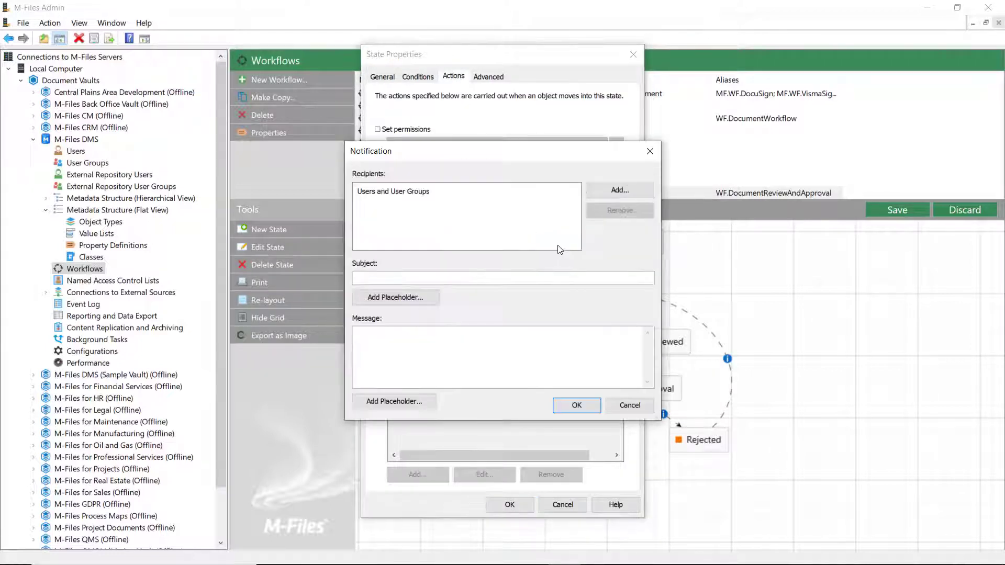
left_click(617, 192)
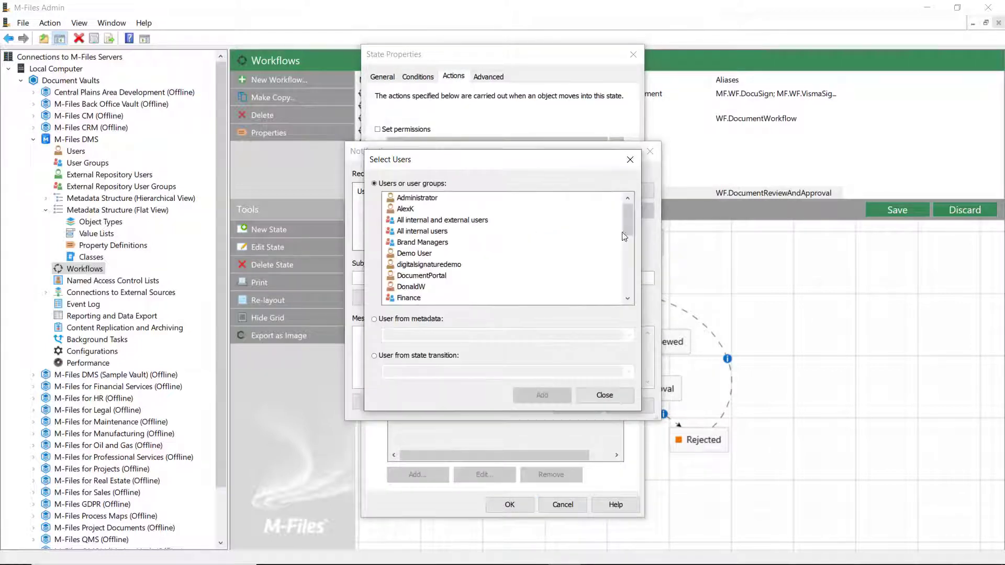
left_click(420, 321)
left_click(629, 335)
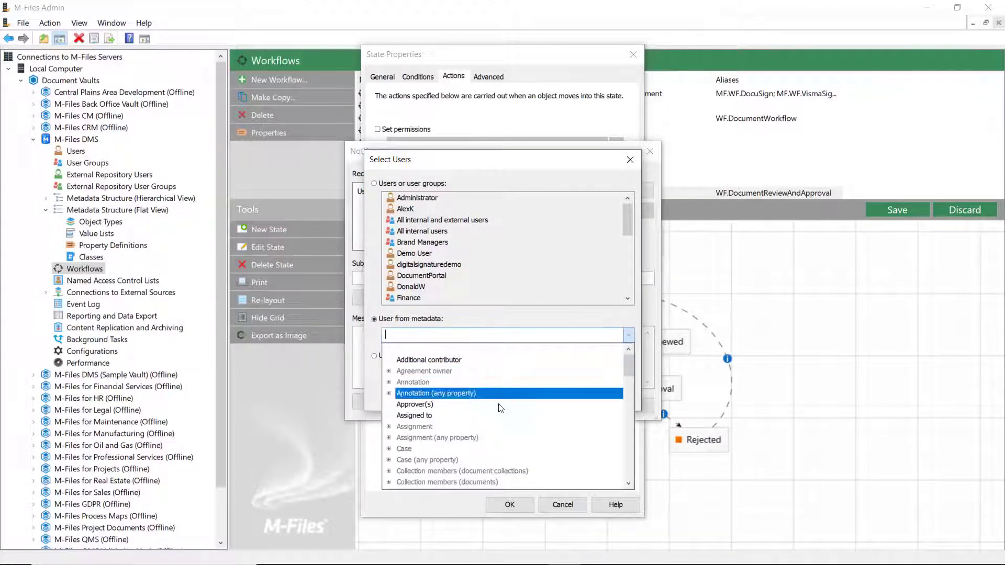
scroll(501, 409, "down", 4)
left_click(452, 441)
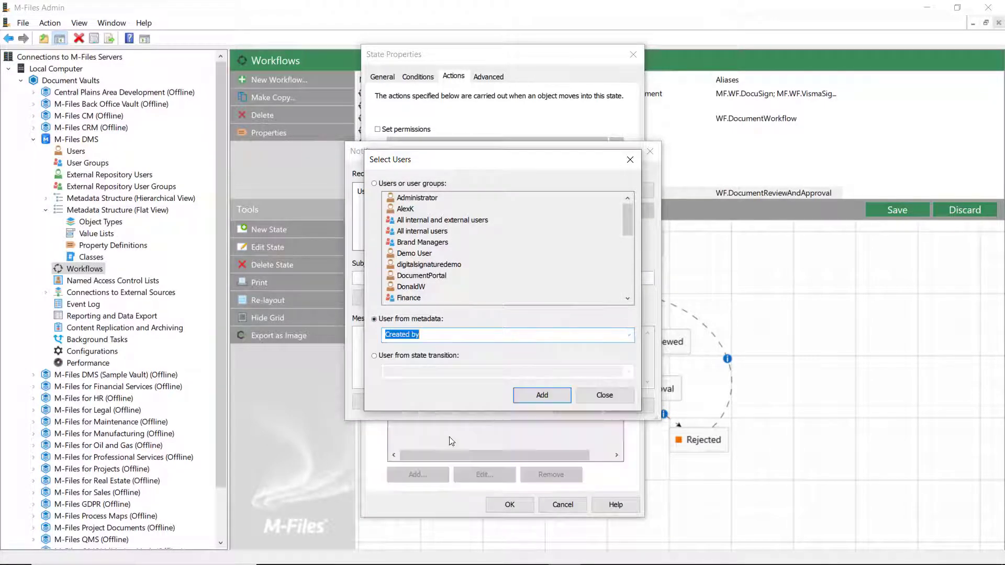
left_click(540, 396)
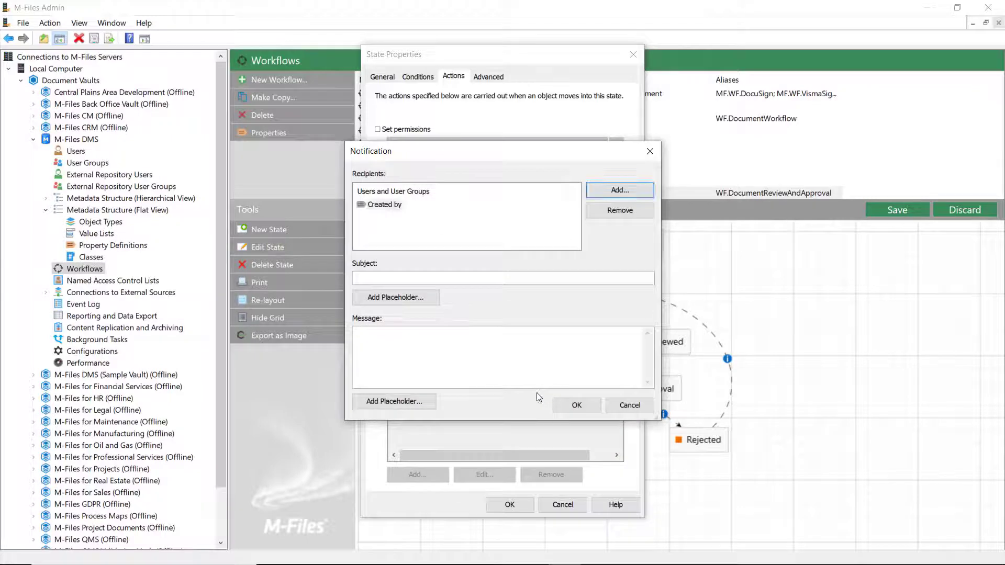
Set subject '%PROPERTY_0% Approved' and message 'Your %PROPERTY_0% has been approved.', then save.
left_click(402, 300)
left_click(404, 303)
key("n")
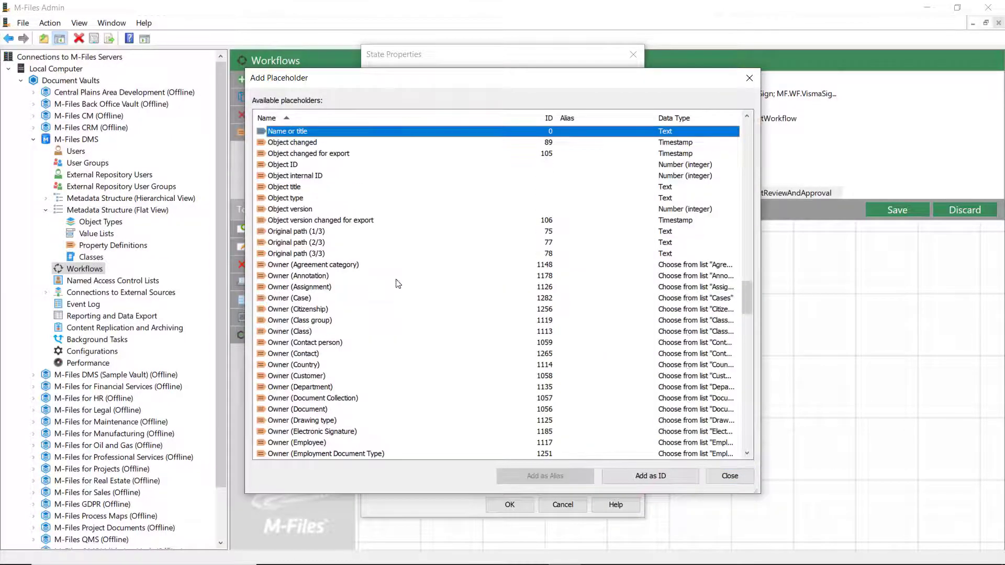
key("Return")
type("Approved")
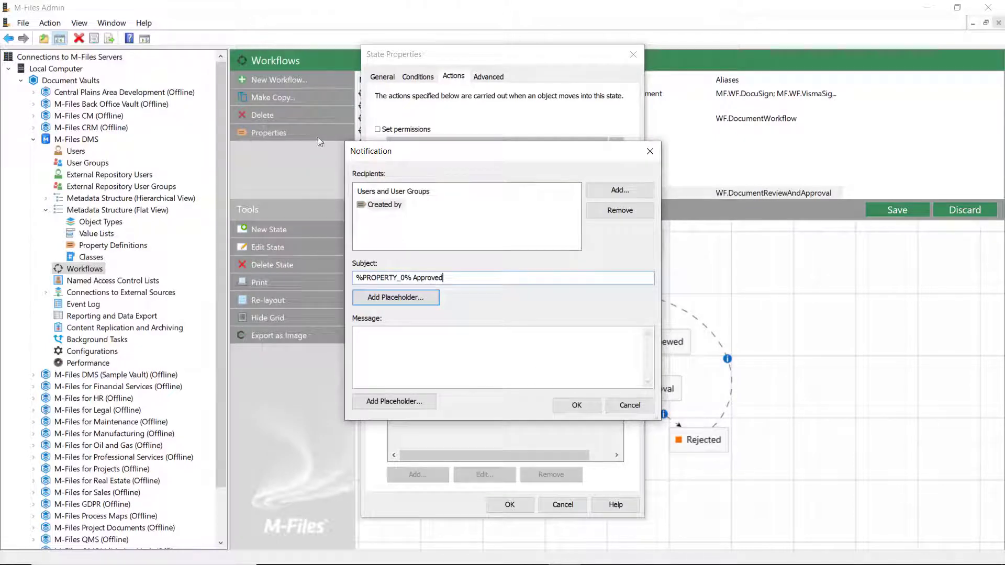
left_click(408, 340)
type("You")
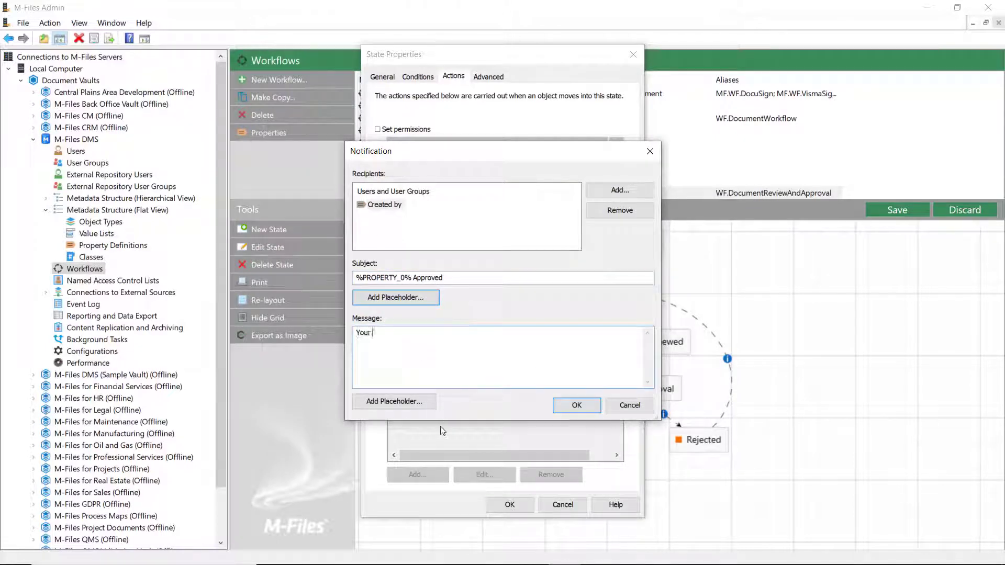
type("r")
left_click(427, 406)
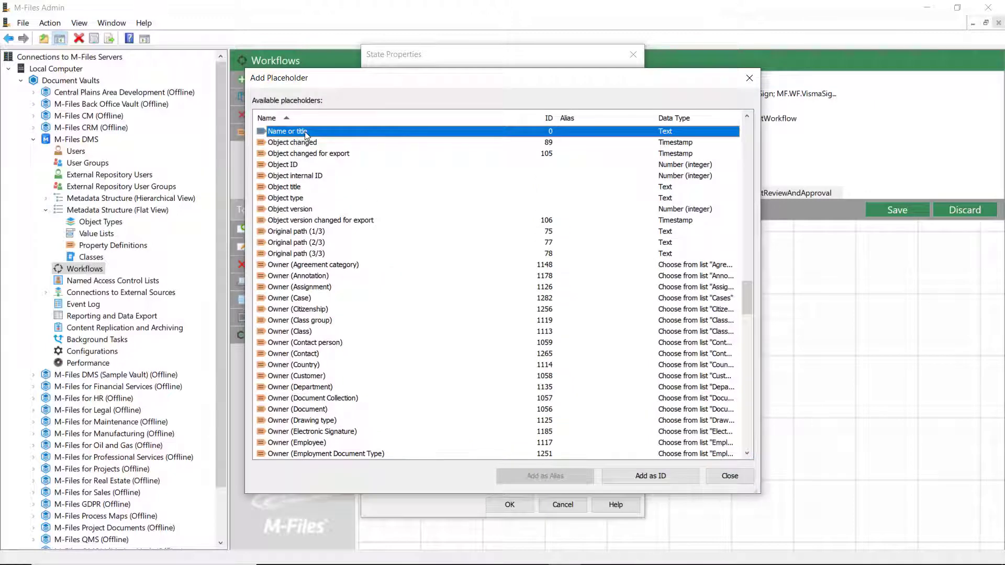
double_click(305, 131)
type("has been approv")
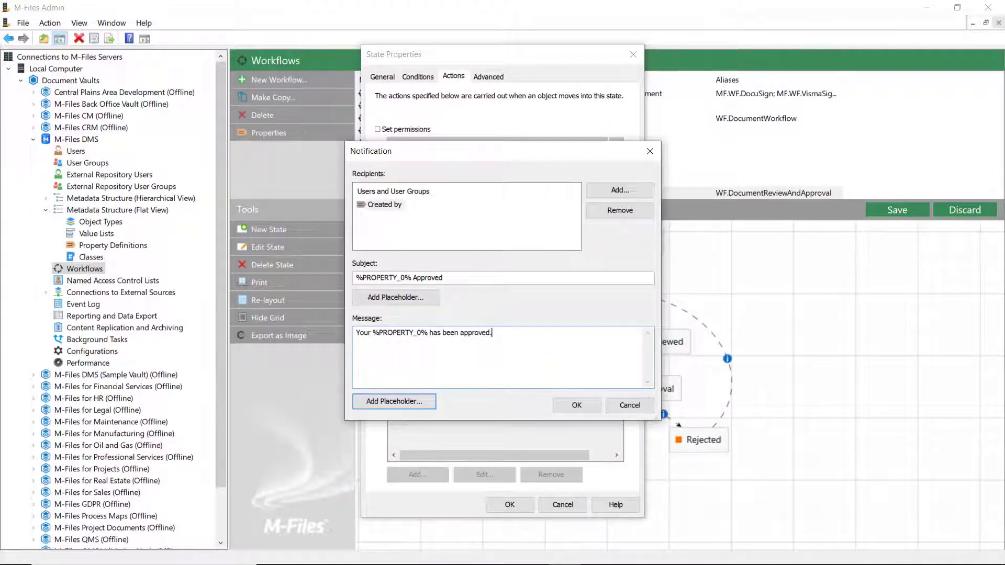
type("ed.")
left_click(576, 406)
left_click(510, 505)
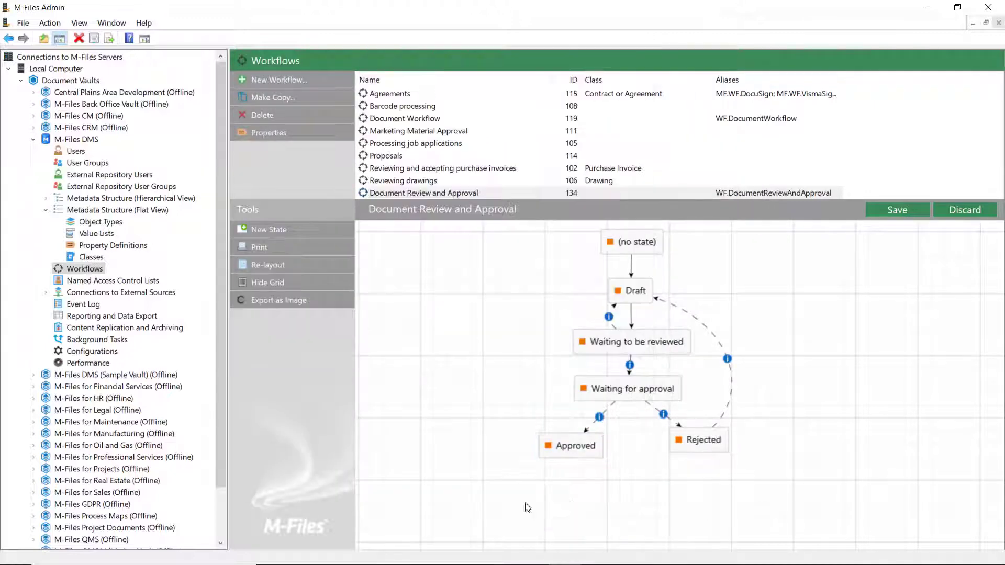
Turn on a notification for the Rejected state, sent to the document's Created by user.
double_click(679, 446)
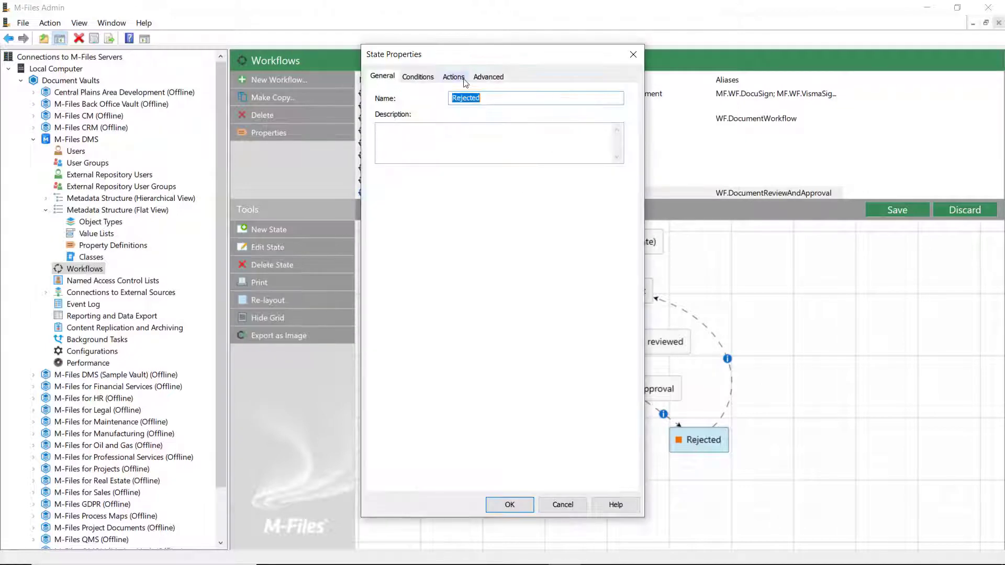
left_click(454, 77)
left_click(425, 245)
left_click(568, 247)
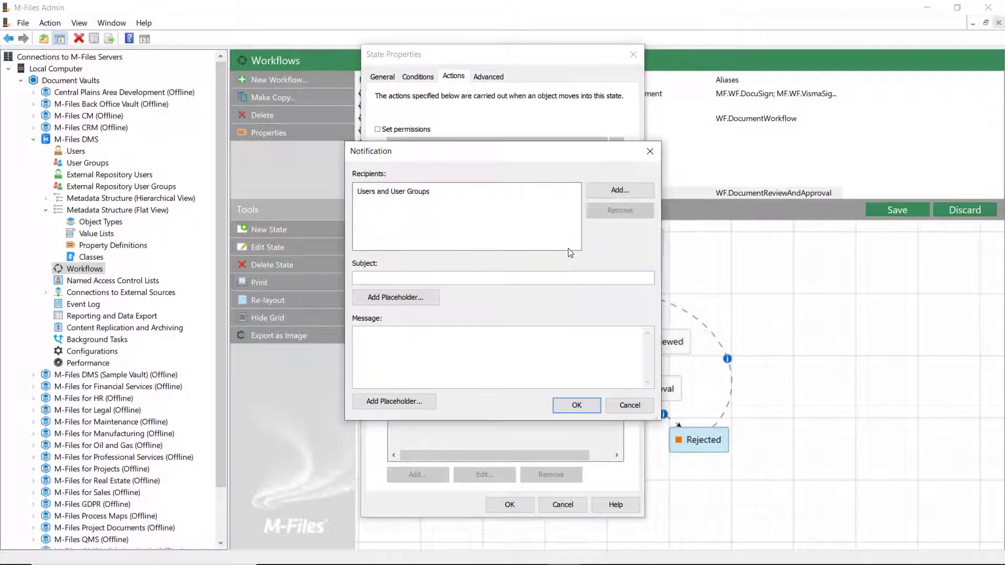
left_click(620, 192)
left_click(427, 319)
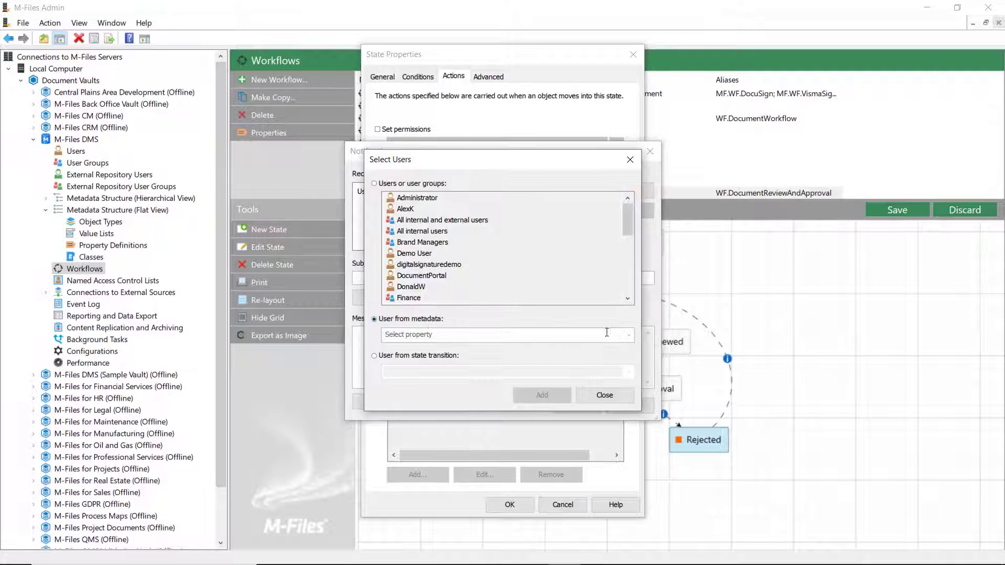
left_click(629, 335)
scroll(524, 414, "down", 3)
left_click(524, 439)
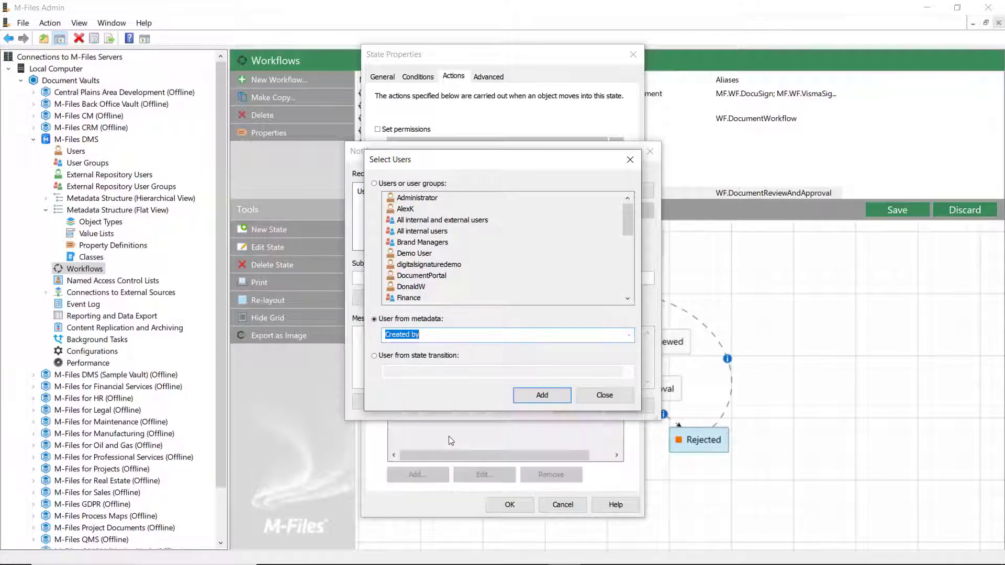
left_click(529, 398)
Write the 'Rejected' subject and the message asking for proposed changes and resubmission for review.
left_click(419, 297)
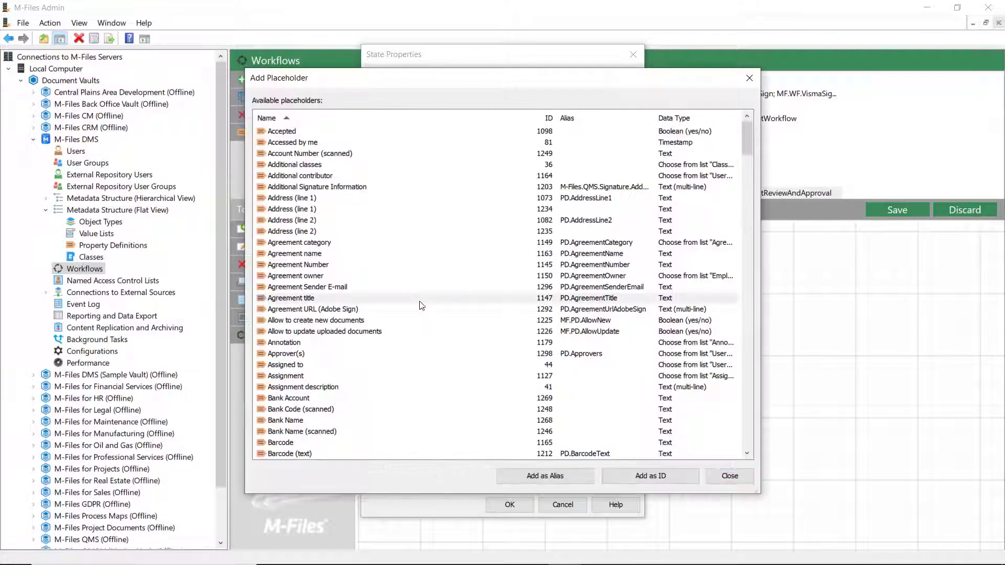
double_click(310, 132)
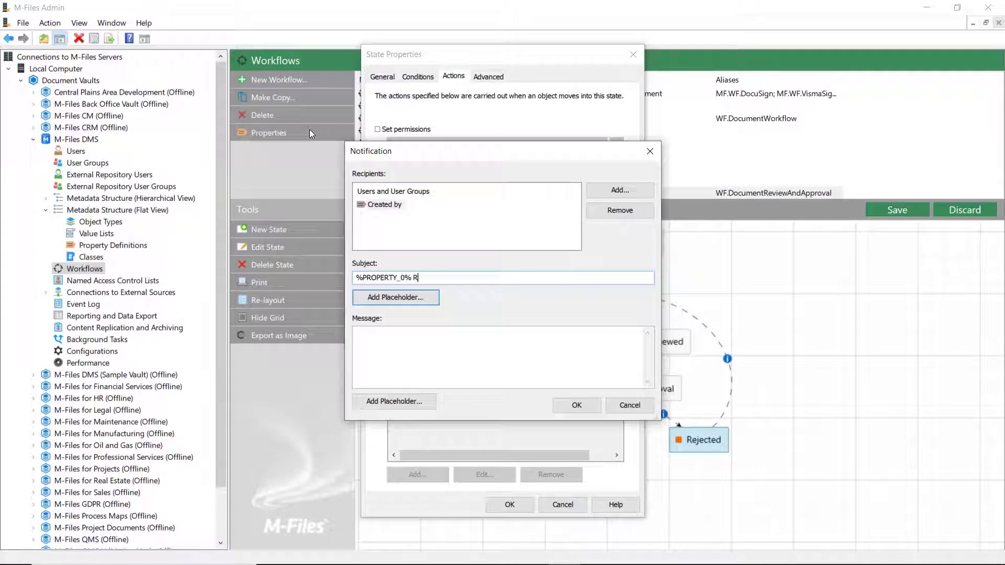
left_click(423, 342)
type("Your")
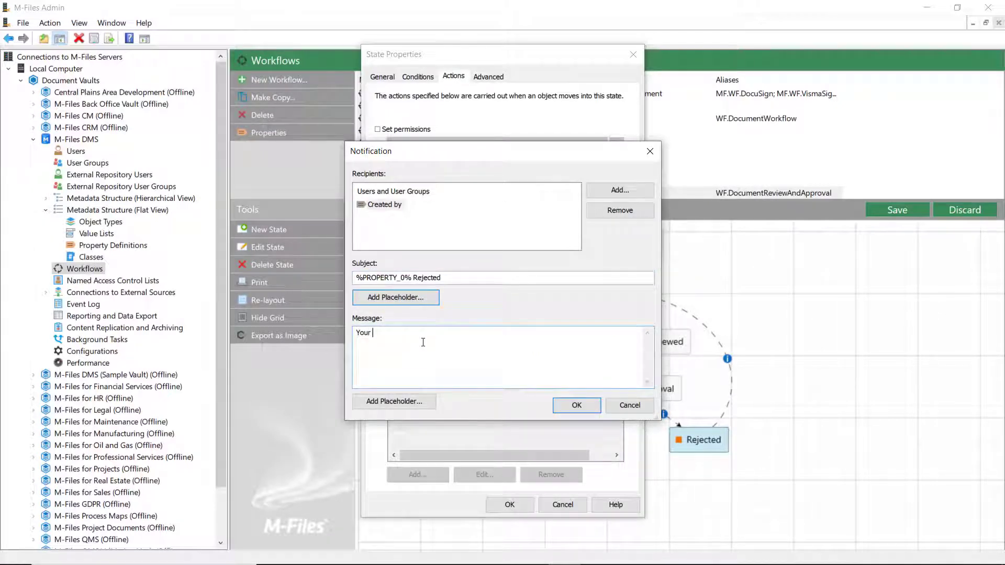
left_click(394, 401)
double_click(306, 133)
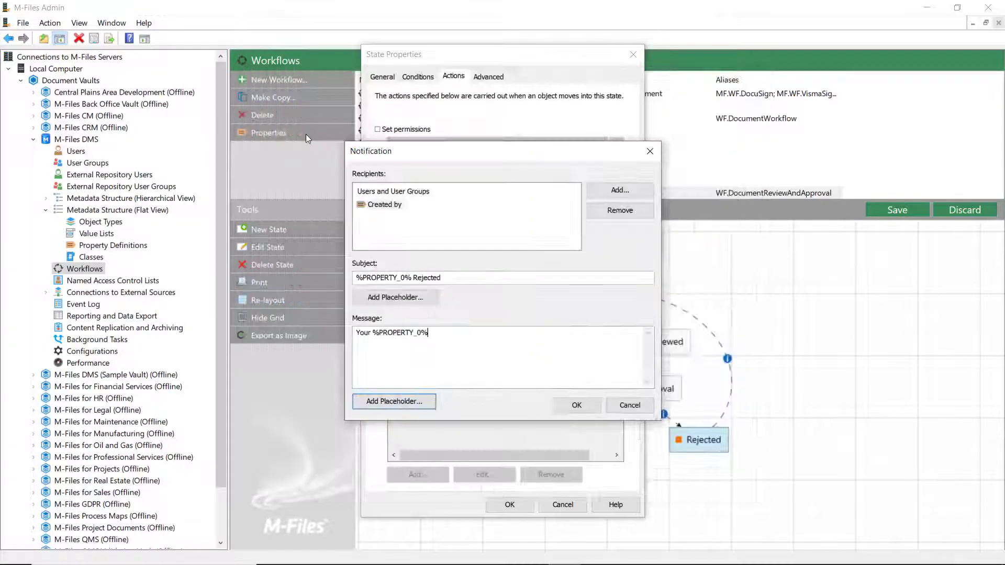
type("has been rejected. please make the p")
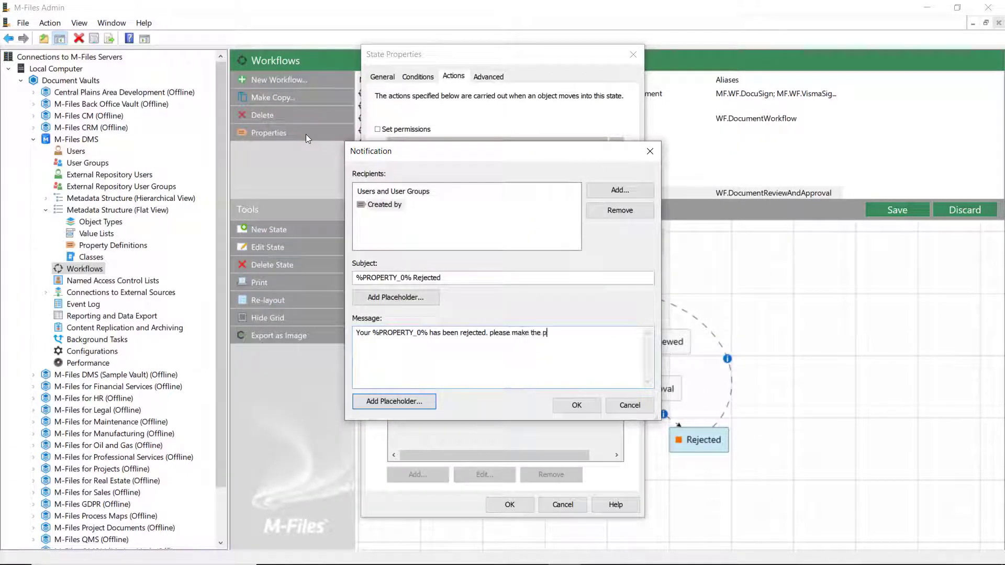
type("roposed changes and send the do")
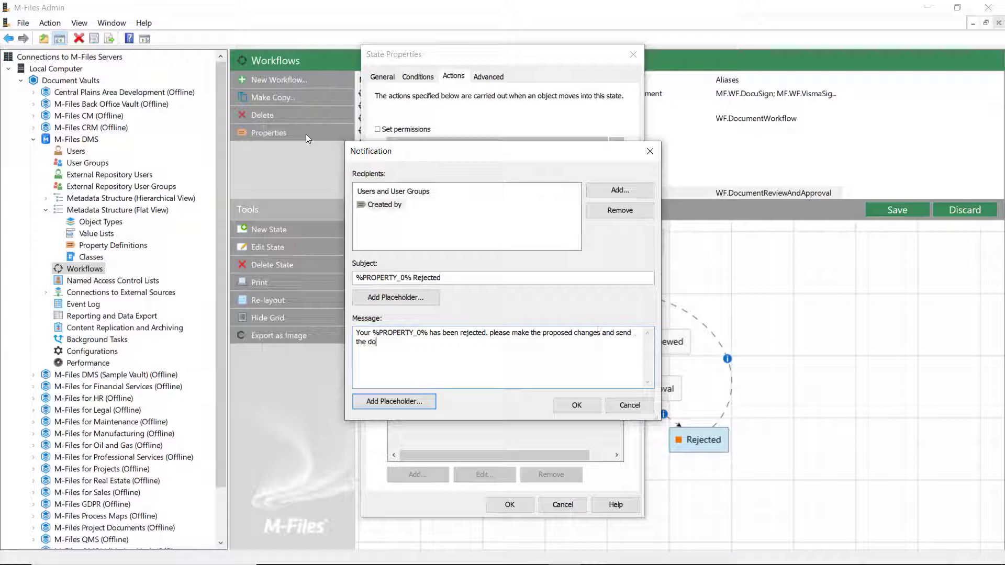
type("cument to be reviewed again.")
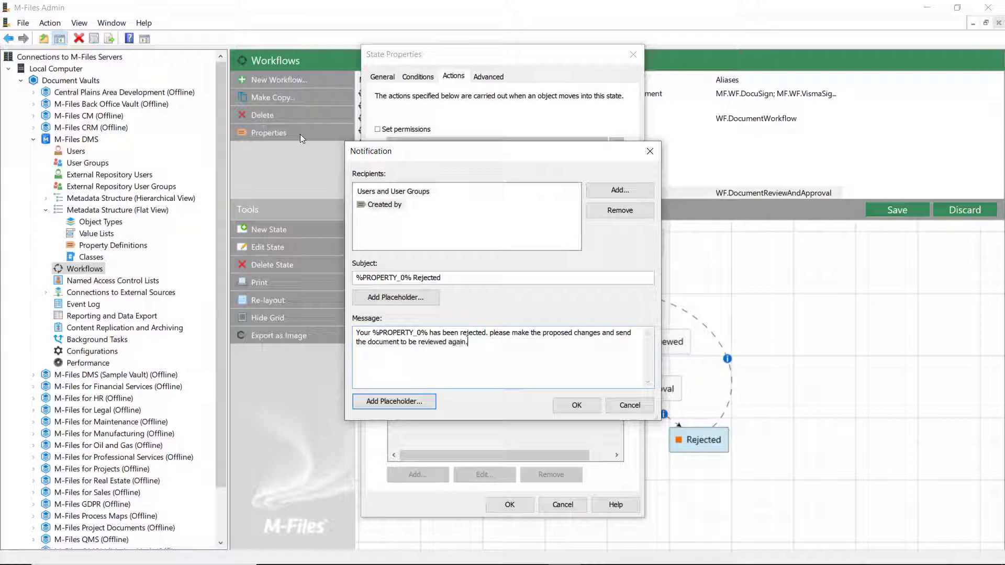
left_click(576, 405)
left_click(521, 504)
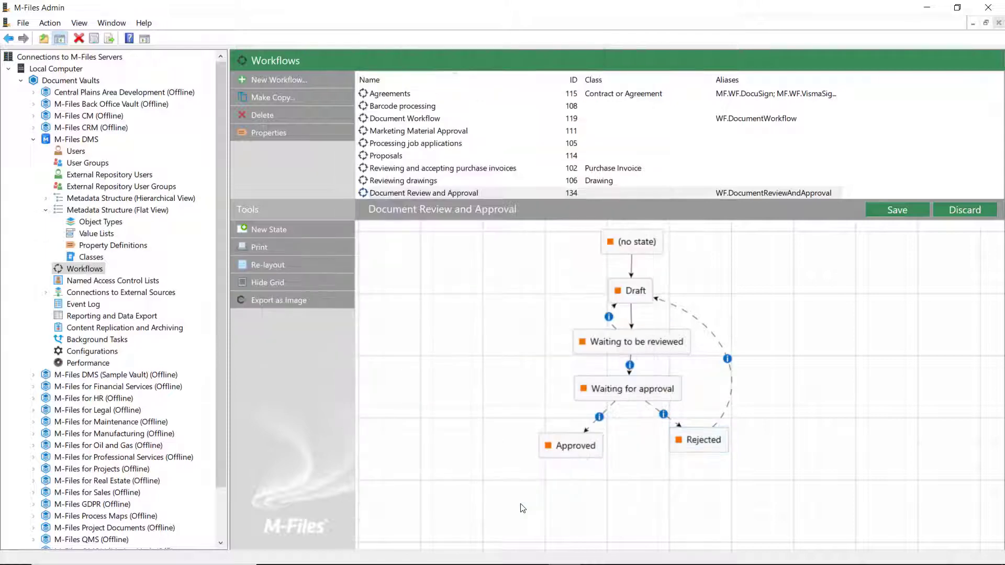
Save the workflow, then create 'Remote Training Guide 2021' in the Document Review and Approval workflow.
left_click(898, 210)
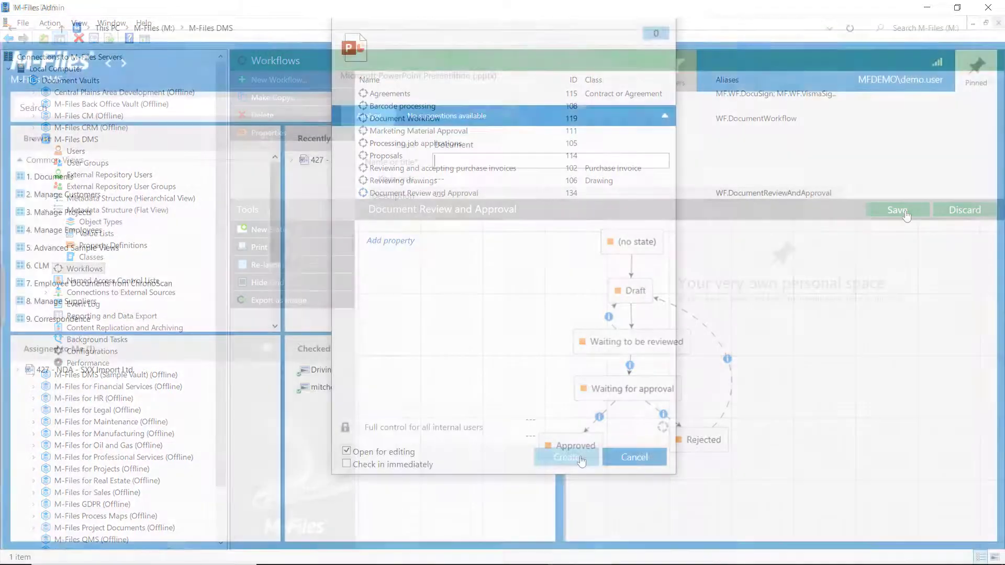
type("R")
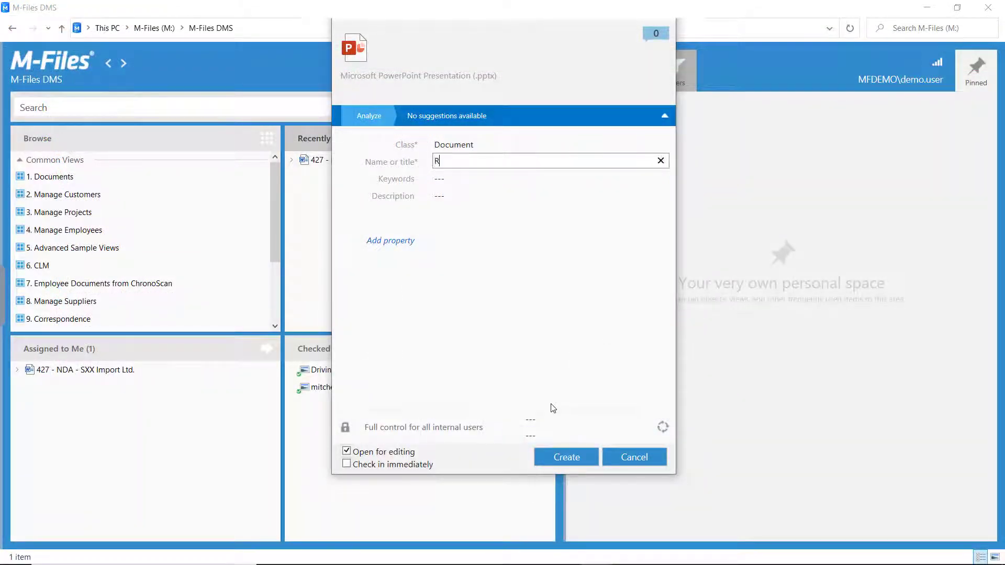
type("emote Training Guide 2021")
left_click(553, 417)
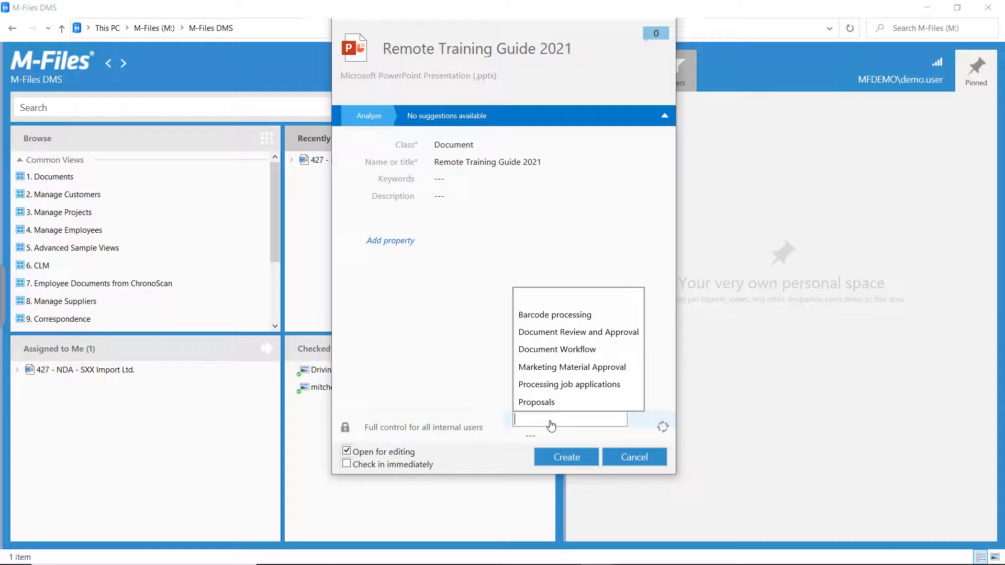
left_click(592, 340)
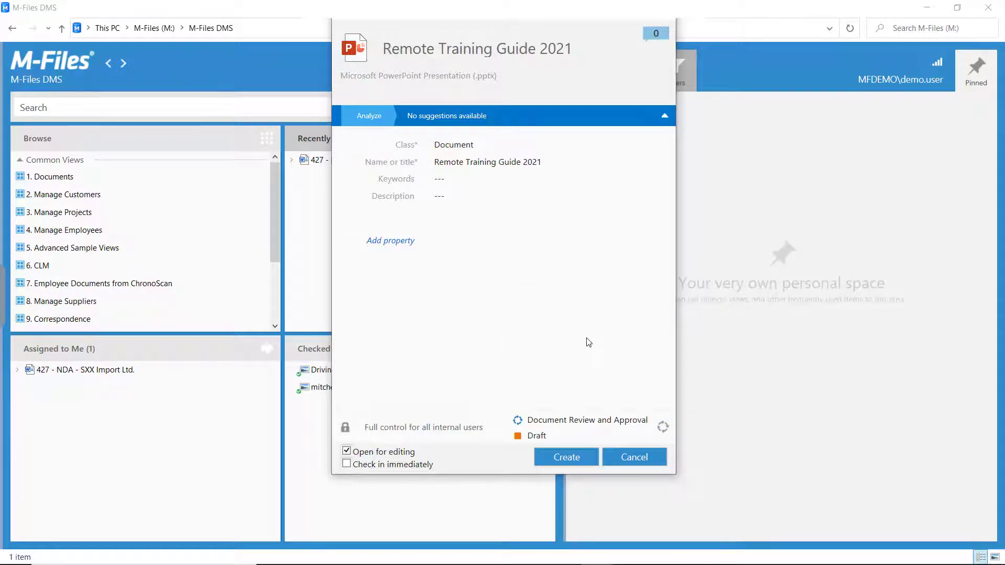
left_click(551, 461)
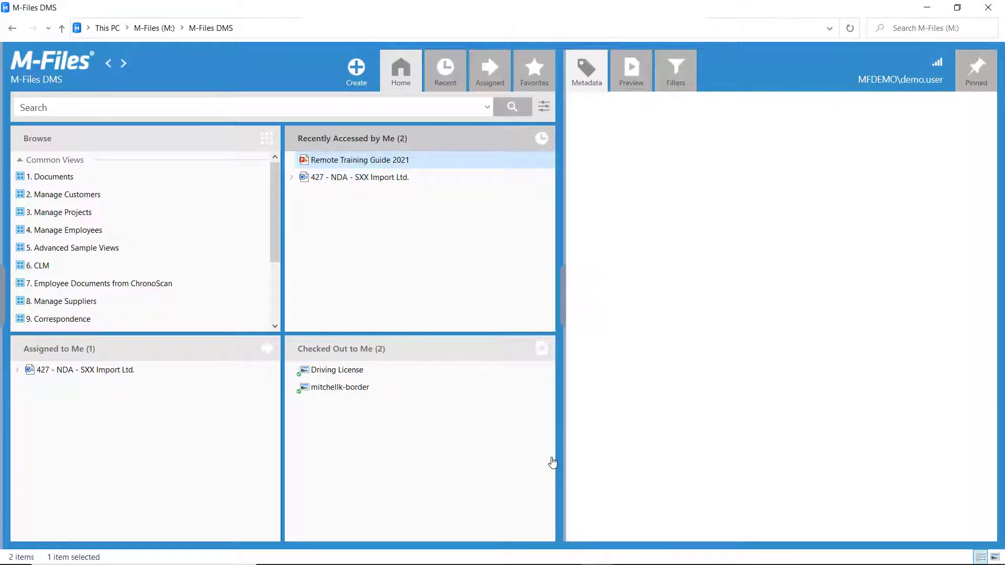
Add two reviewers and two approvers to the document by searching their names.
left_click(747, 306)
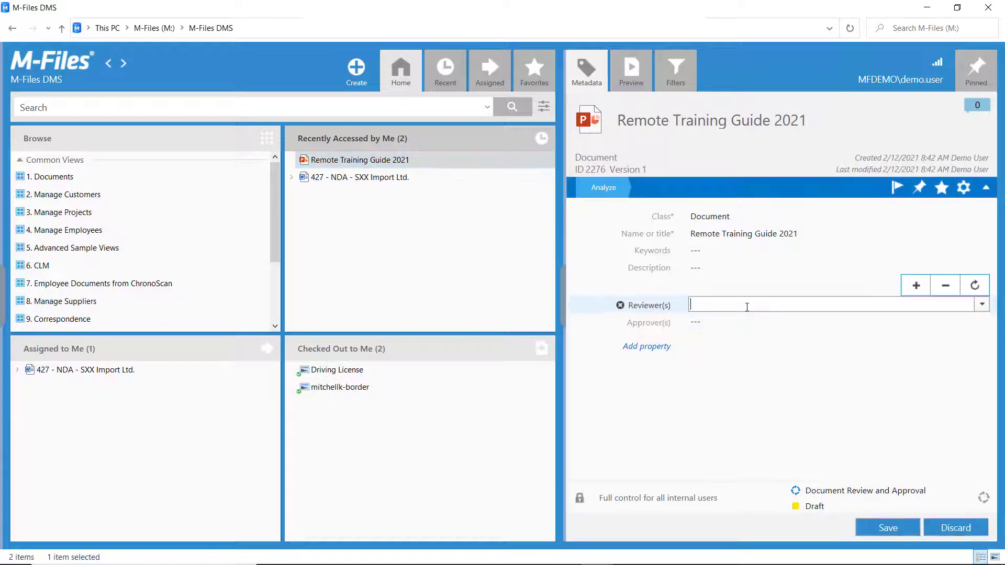
type("john")
left_click(746, 322)
type("joh")
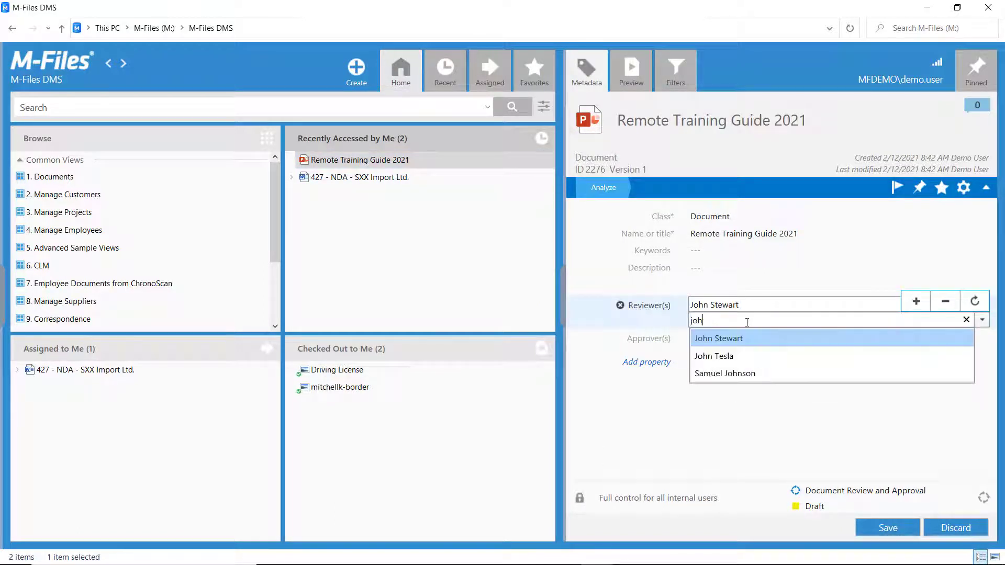
left_click(733, 356)
left_click(733, 355)
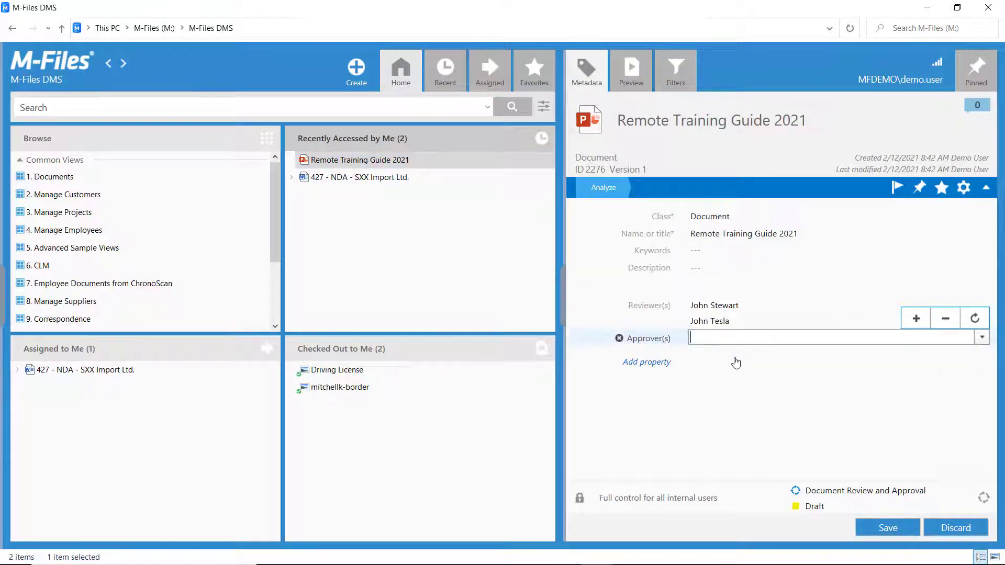
type("kim")
left_click(736, 359)
type("jona")
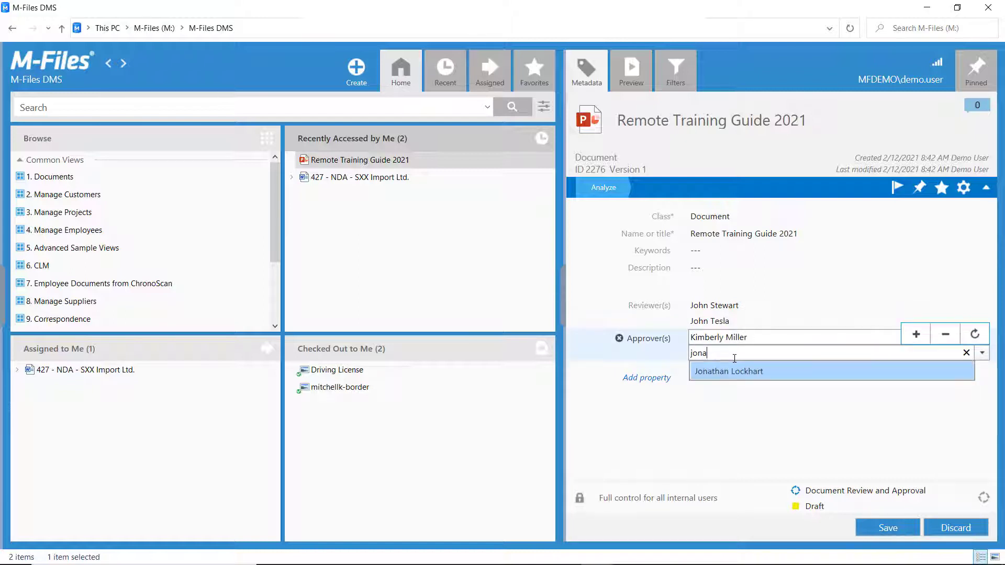
left_click(733, 372)
Move the document to the Waiting to be reviewed state and save it.
left_click(848, 506)
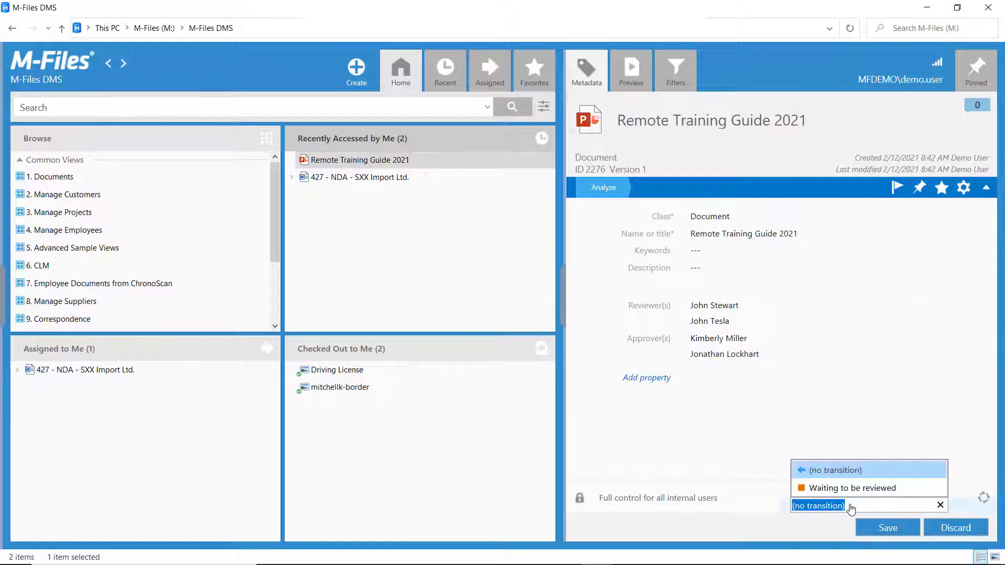
left_click(874, 488)
left_click(545, 351)
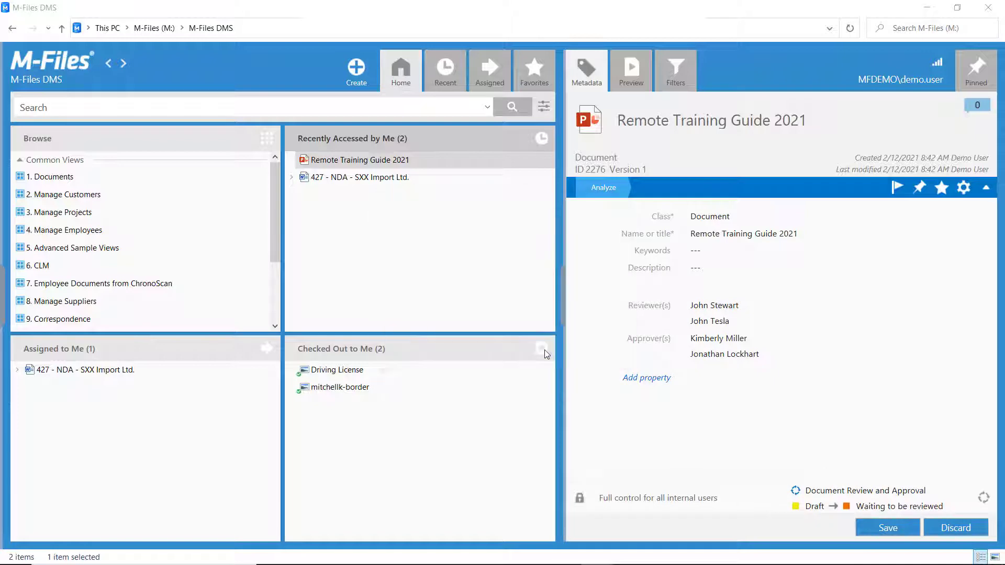
left_click(885, 526)
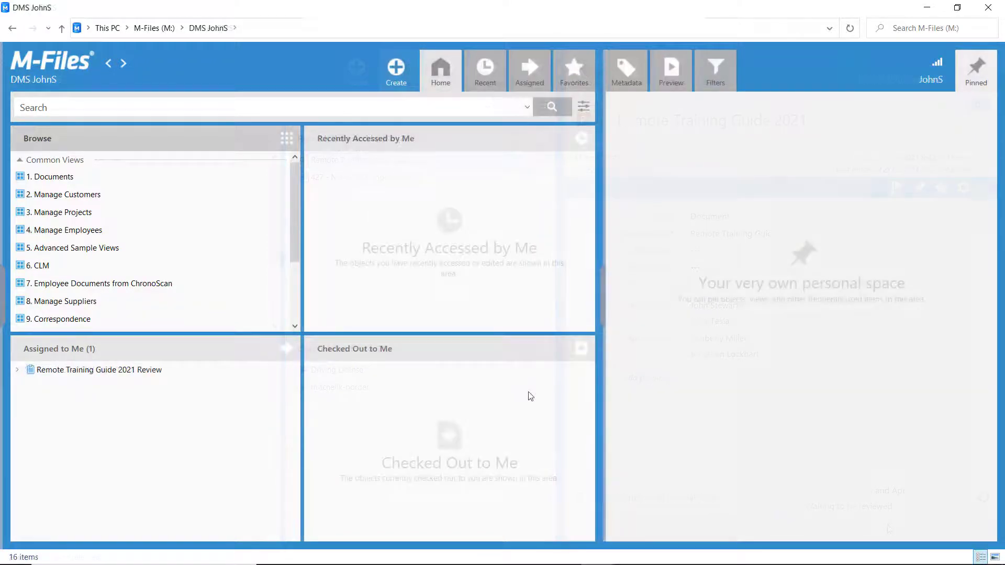
Mark the Remote Training Guide 2021 Review assignment as approved and save it.
left_click(145, 373)
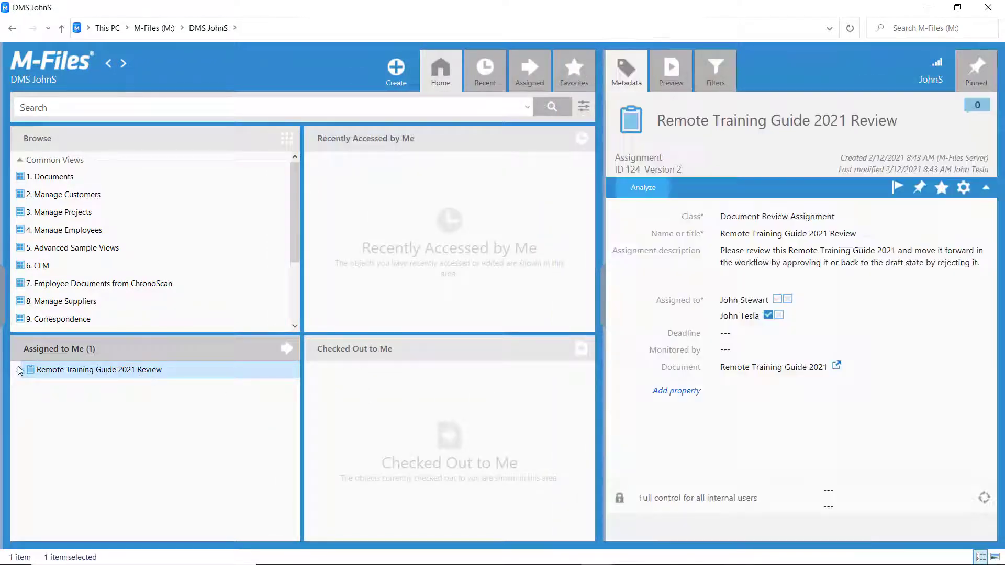
left_click(20, 371)
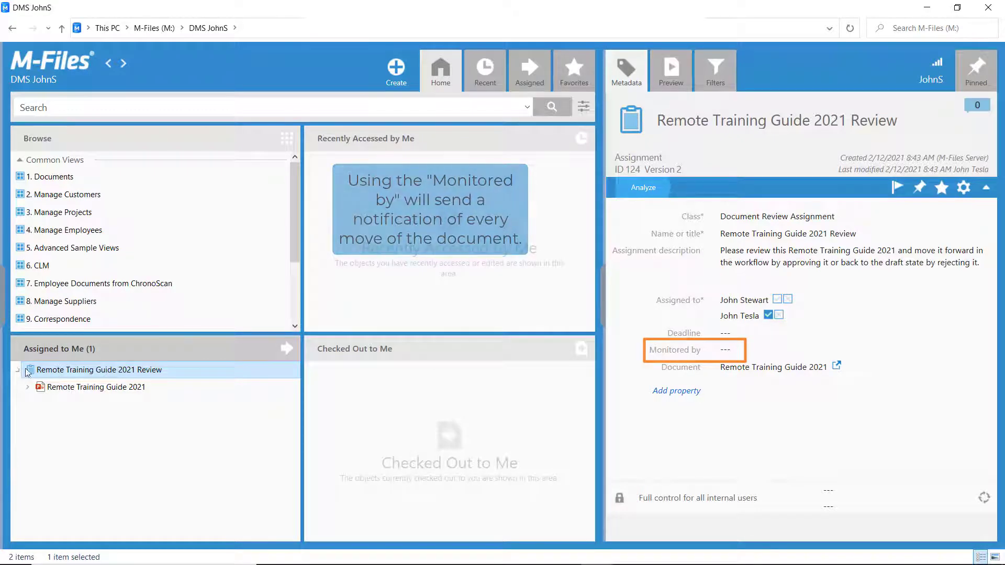
left_click(779, 302)
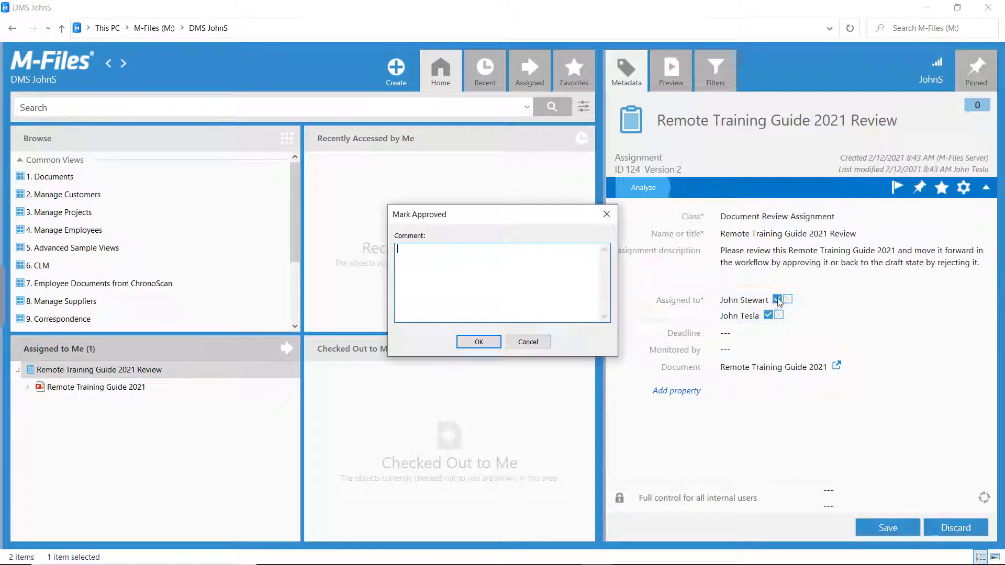
left_click(479, 343)
left_click(894, 530)
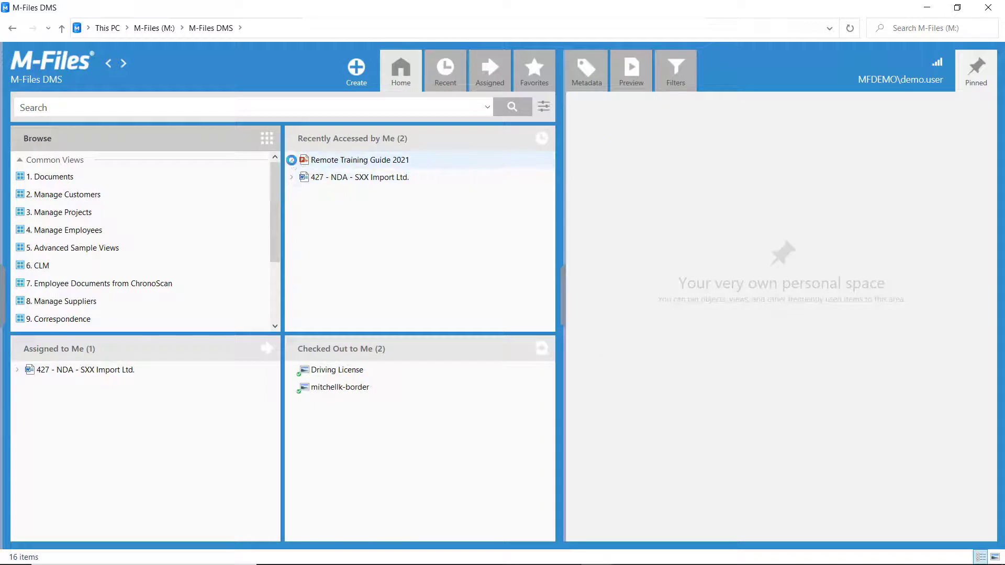
List Remote Training Guide 2021's assignments and inspect the Review and Approval entries.
left_click(292, 159)
left_click(302, 194)
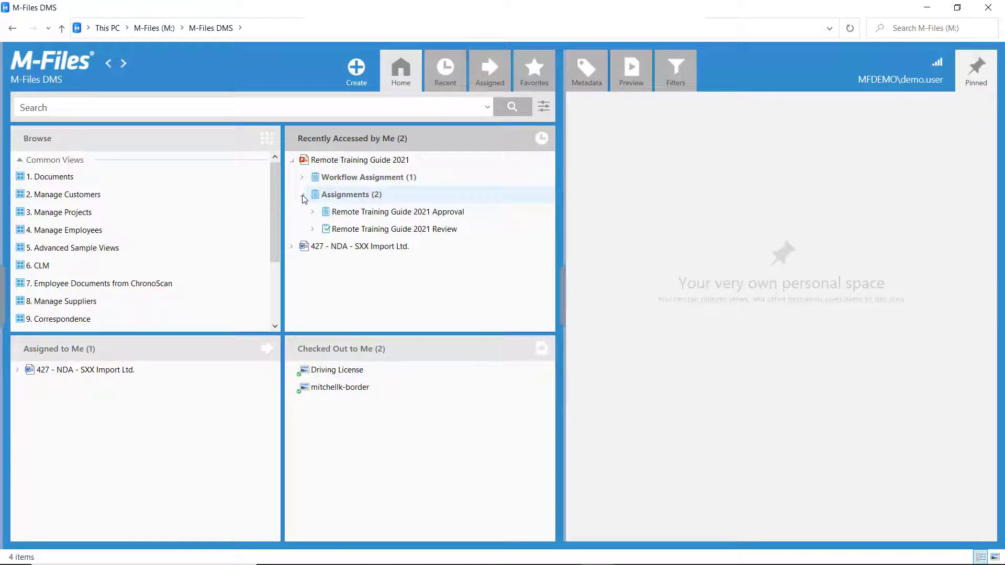
left_click(365, 233)
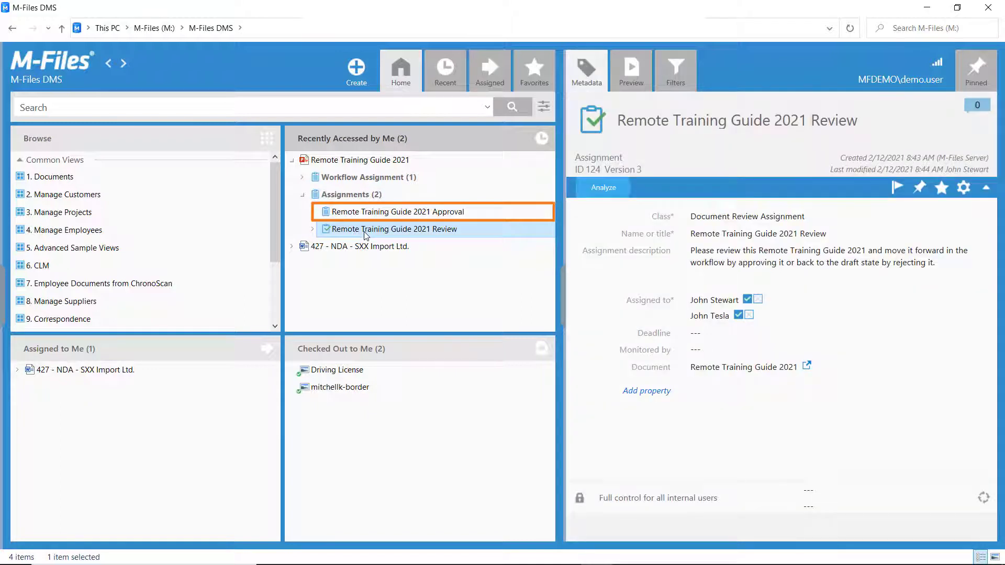
left_click(454, 213)
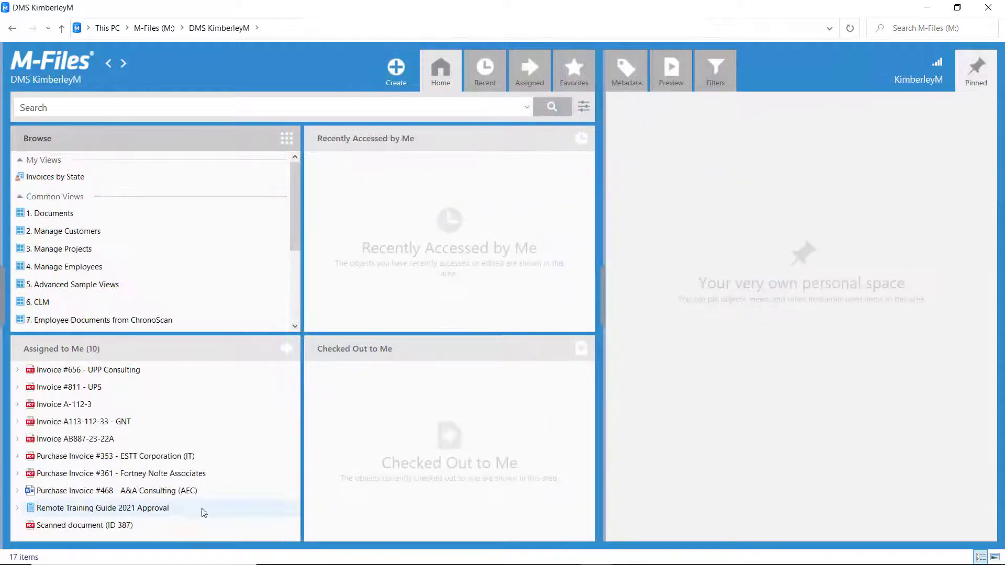
Reject the Approval assignment with the comment 'Needs more pictures.'.
left_click(162, 513)
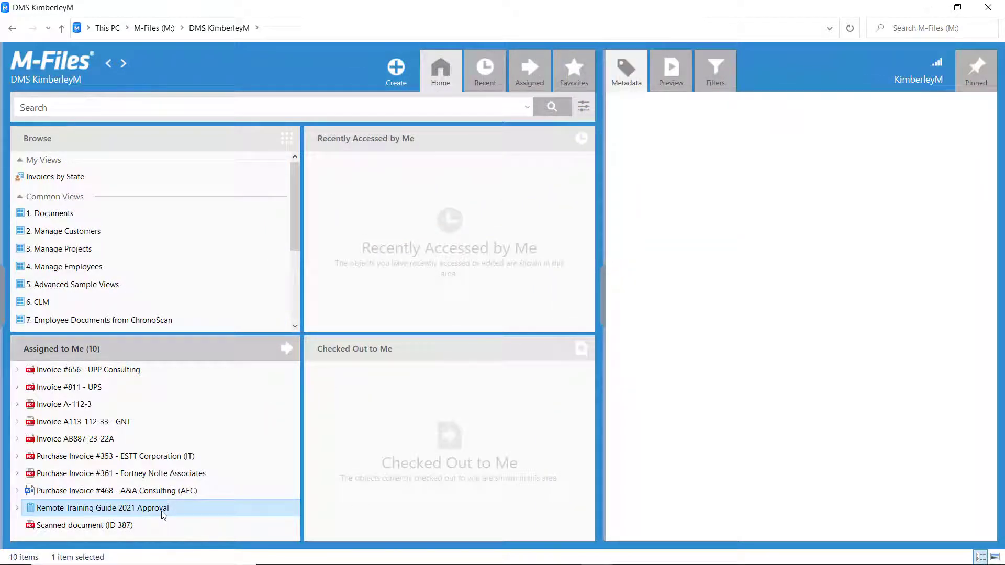
left_click(17, 508)
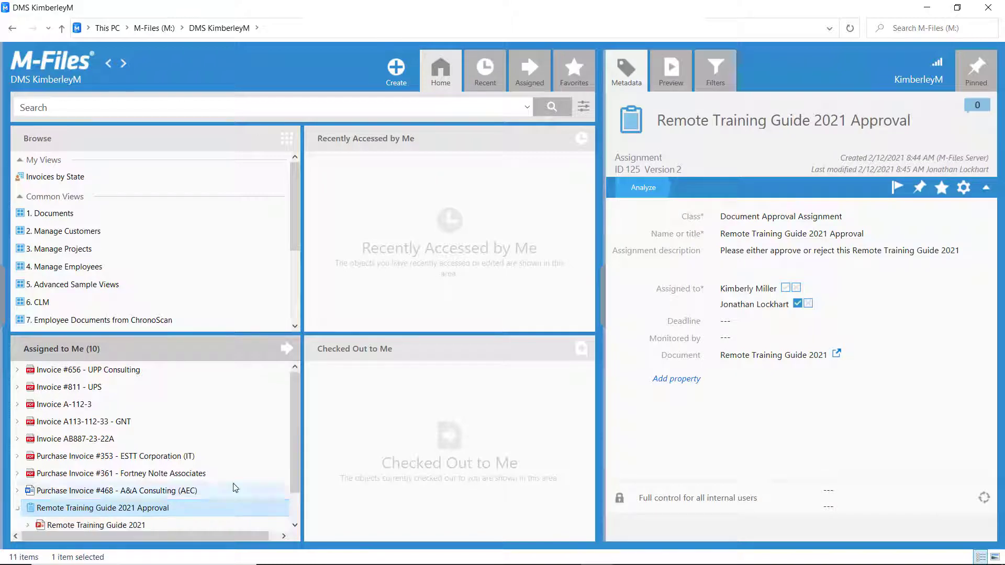
left_click(797, 288)
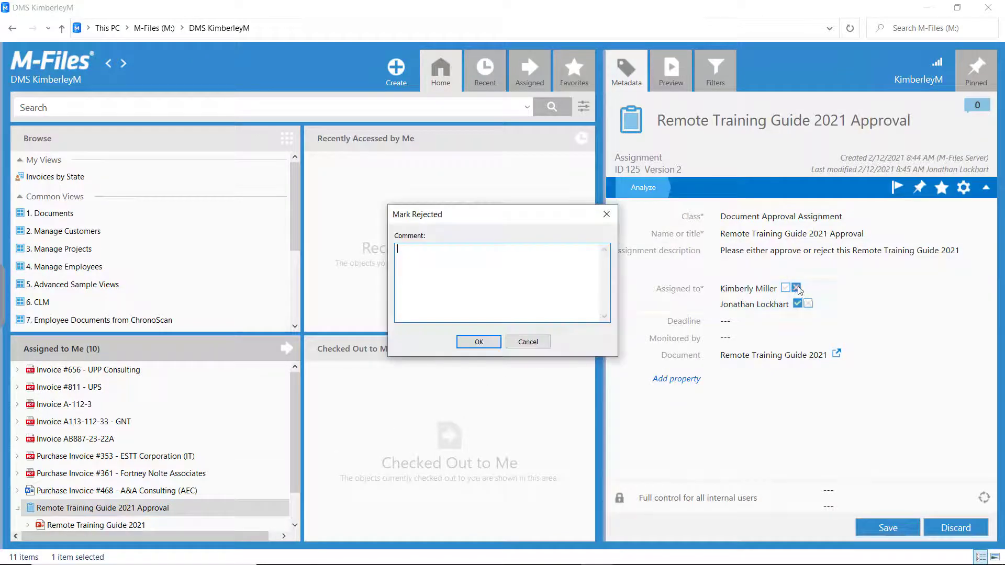
type("Needs more pictures.")
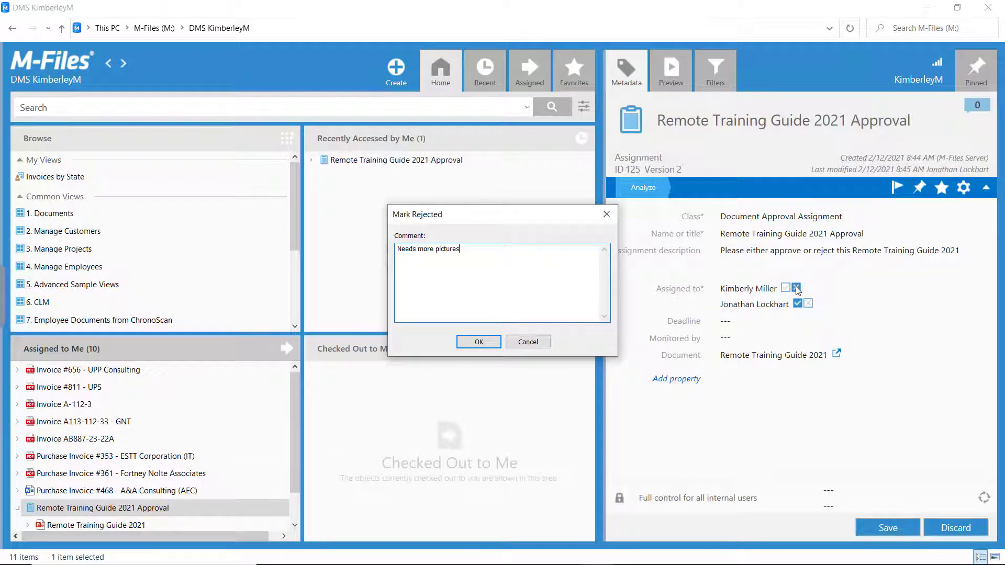
left_click(478, 342)
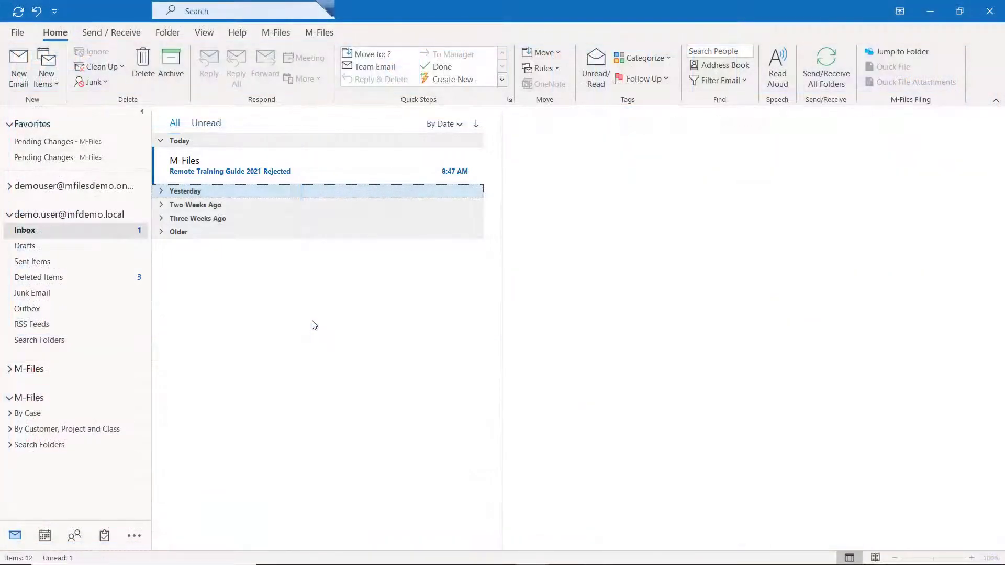
Read the M-Files email 'Remote Training Guide 2021 Rejected' in the Outlook reading pane.
left_click(303, 173)
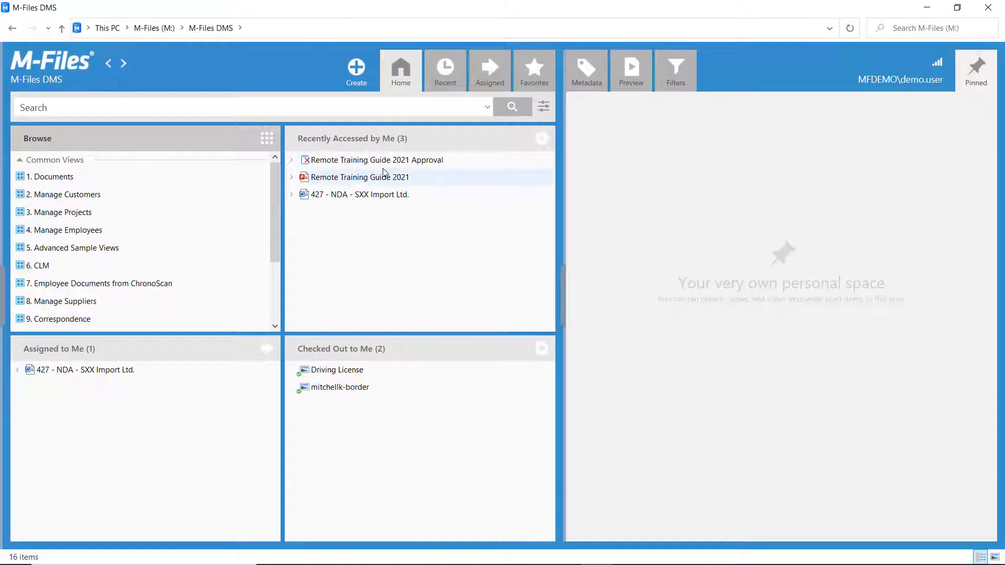
Show the Approval assignment's comments, revealing the note 'Needs more pictures.'.
left_click(381, 161)
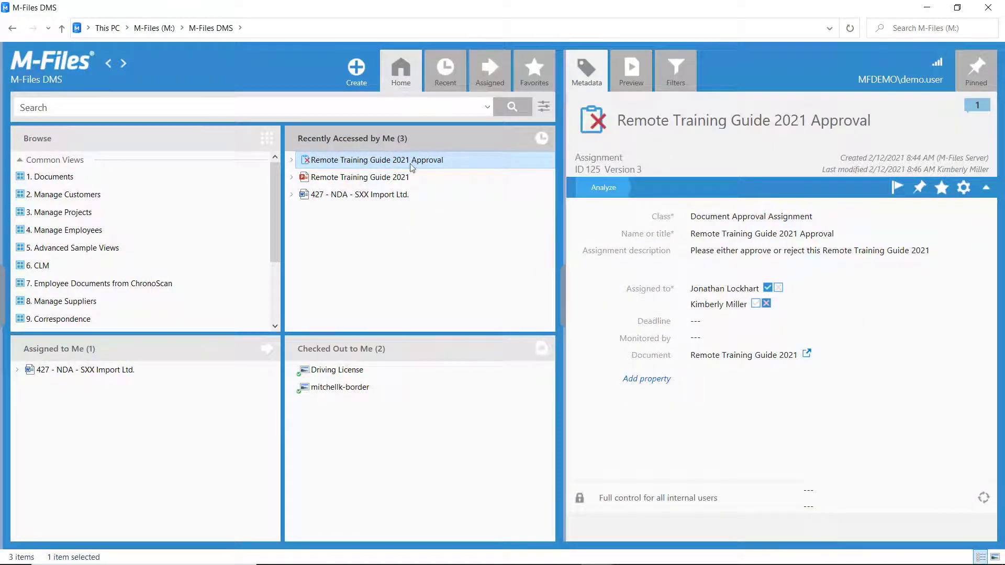
left_click(977, 108)
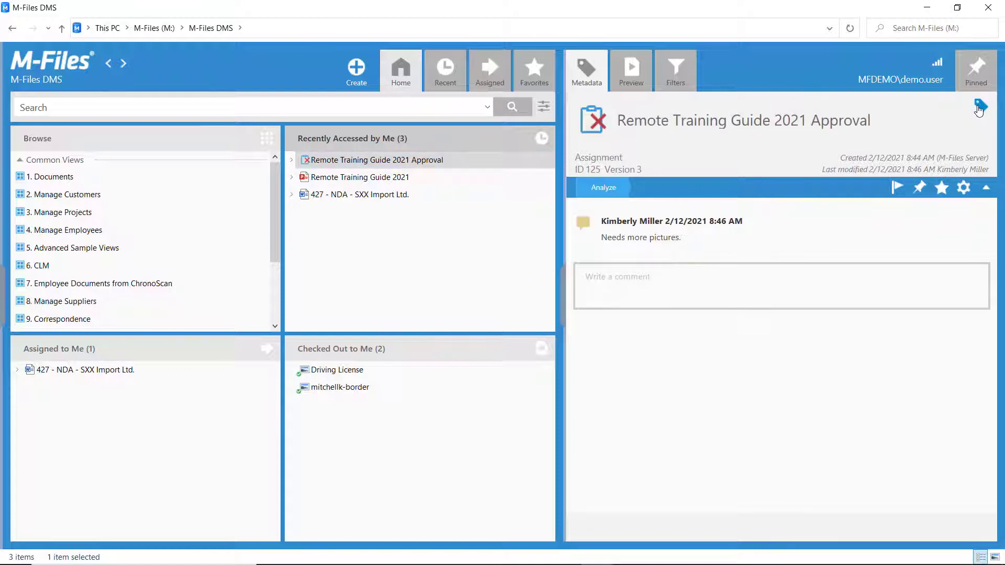